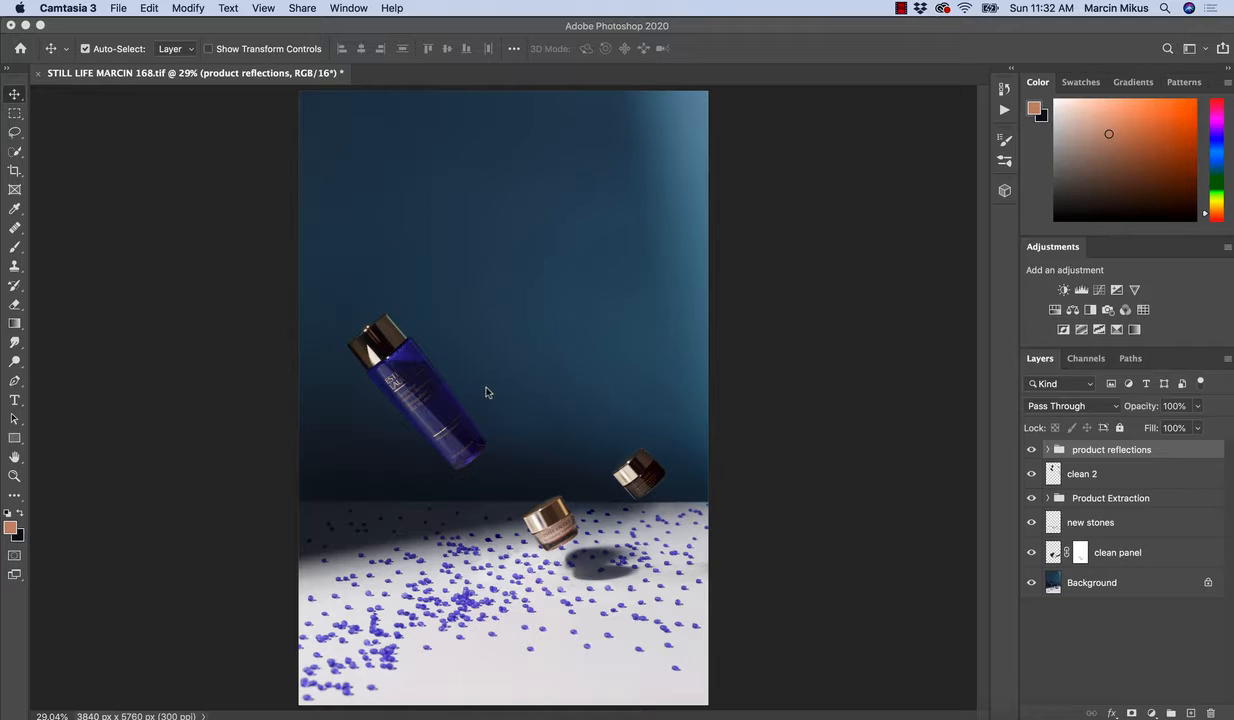
Create a new empty layer above the product reflections group and name it "clean 3".
{"action": "left_click", "coordinate": [371, 336]}
{"action": "key", "text": "z"}
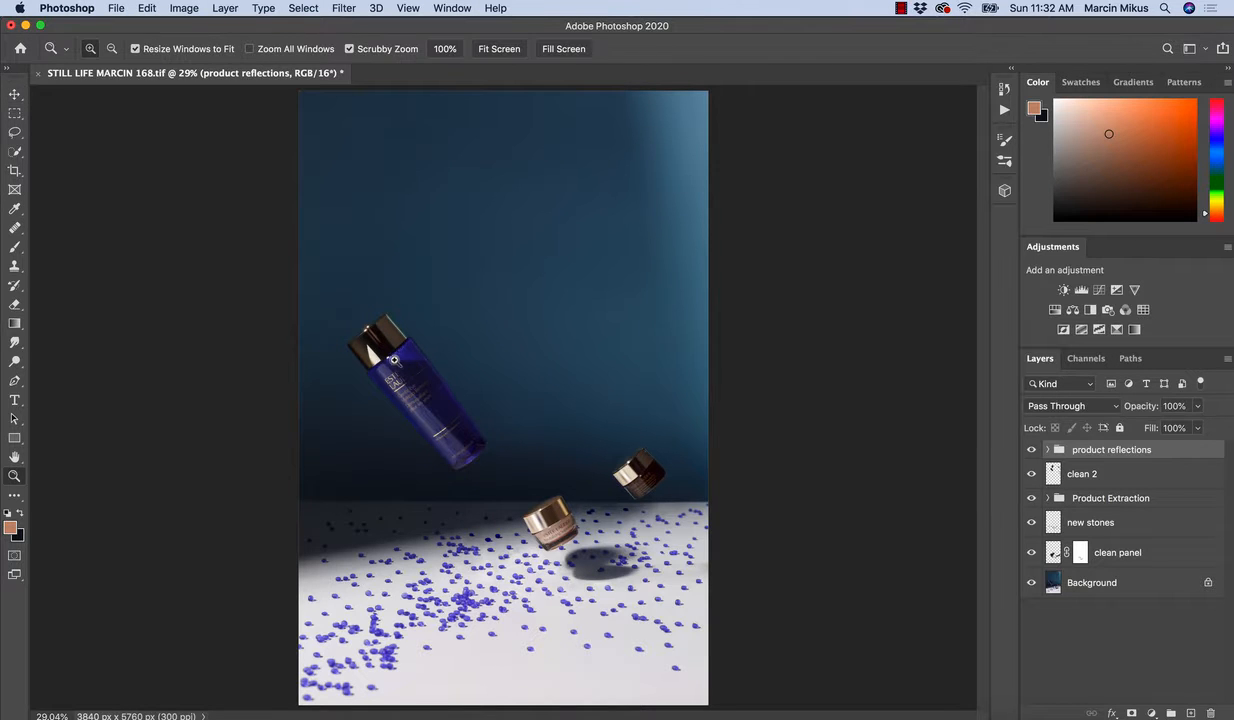
{"action": "left_click_drag", "start_coordinate": [394, 359], "coordinate": [453, 373]}
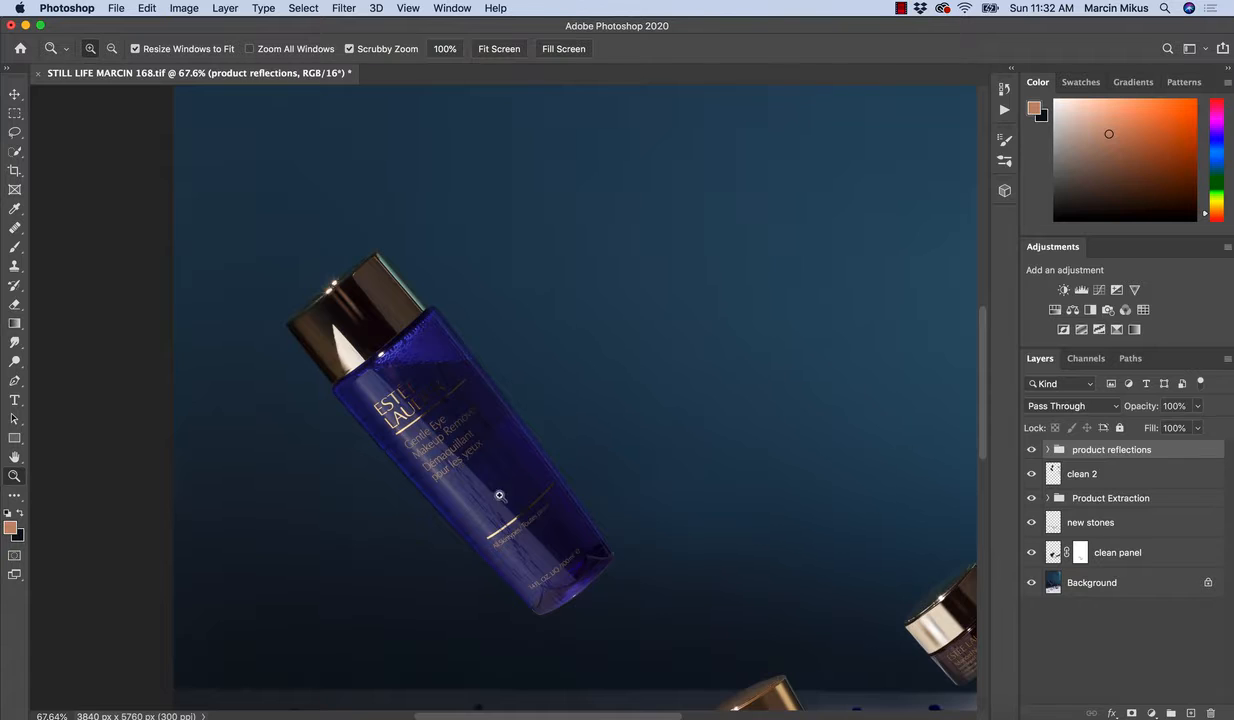
{"action": "left_click_drag", "start_coordinate": [499, 495], "coordinate": [559, 532]}
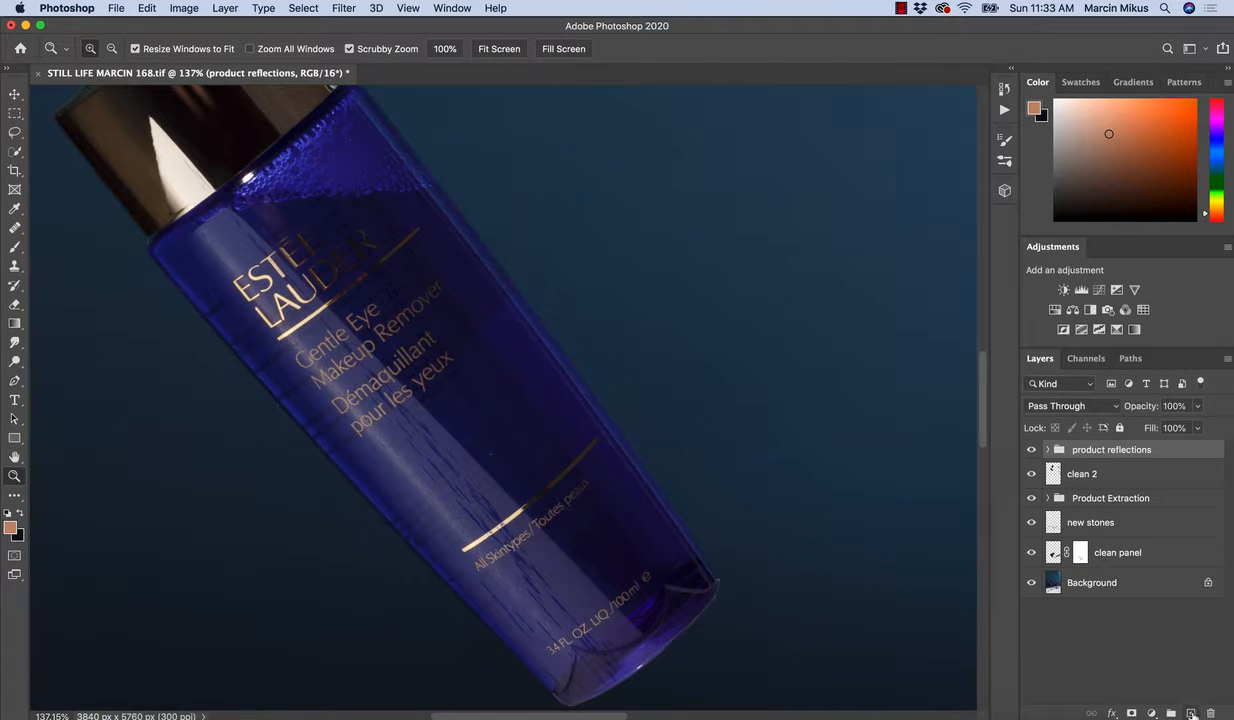
{"action": "left_click", "coordinate": [1191, 713]}
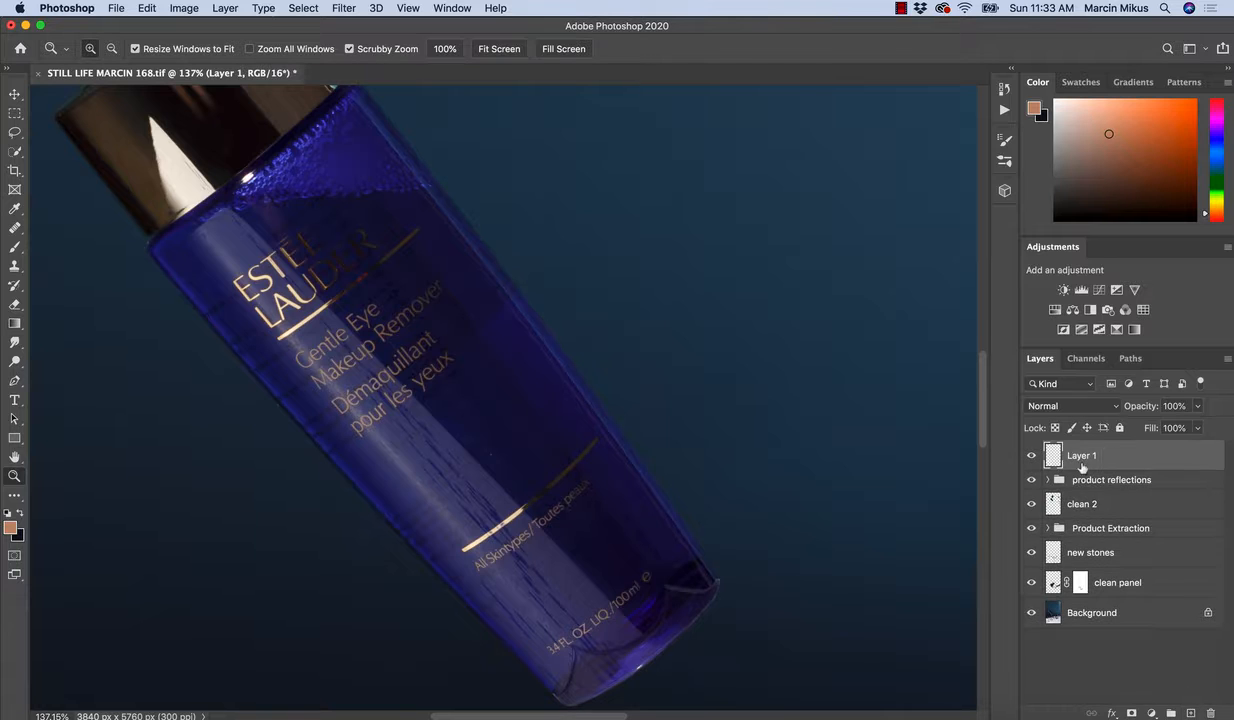
{"action": "double_click", "coordinate": [1080, 454]}
{"action": "type", "text": "clean 3"}
{"action": "key", "text": "Return"}
Remove the small specks on the bottle's lower front and right side with the Healing Brush at size 30.
{"action": "left_click_drag", "start_coordinate": [527, 486], "coordinate": [514, 434]}
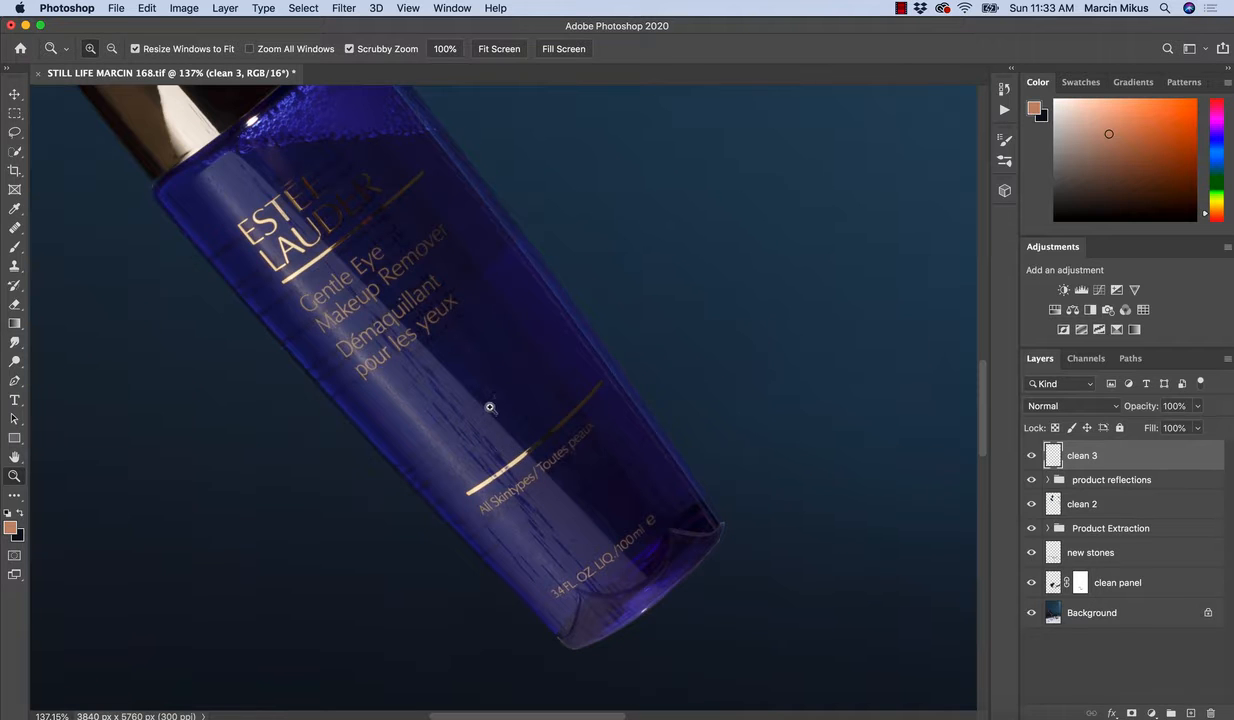
{"action": "left_click", "coordinate": [490, 407]}
{"action": "left_click_drag", "start_coordinate": [585, 472], "coordinate": [575, 440]}
{"action": "key", "text": "j"}
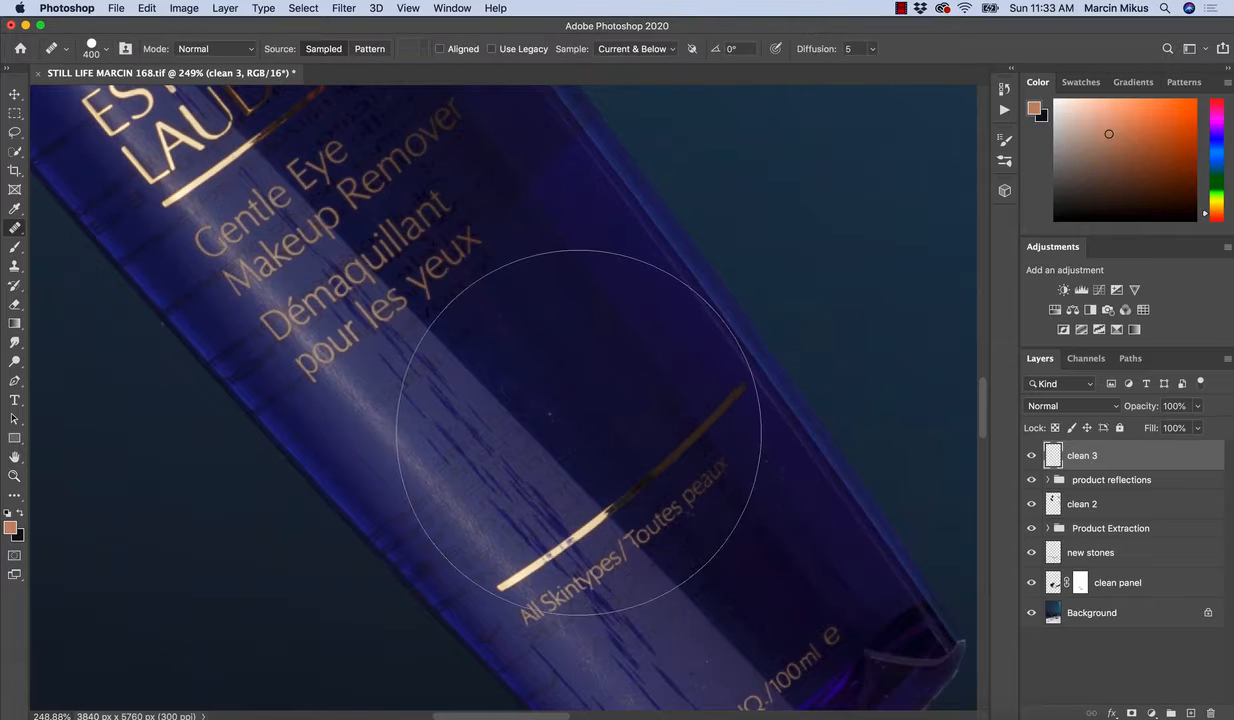
{"action": "key", "text": "bracketleft"}
{"action": "key", "text": "bracketleft"}
{"action": "key", "text": "bracketleft"}
{"action": "key", "text": "bracketleft"}
{"action": "key", "text": "bracketleft"}
{"action": "key", "text": "bracketleft"}
{"action": "key", "text": "bracketleft"}
{"action": "key", "text": "bracketleft"}
{"action": "key", "text": "bracketleft"}
{"action": "key", "text": "bracketleft"}
{"action": "key", "text": "bracketleft"}
{"action": "key", "text": "bracketleft"}
{"action": "key", "text": "bracketleft"}
{"action": "key", "text": "bracketleft"}
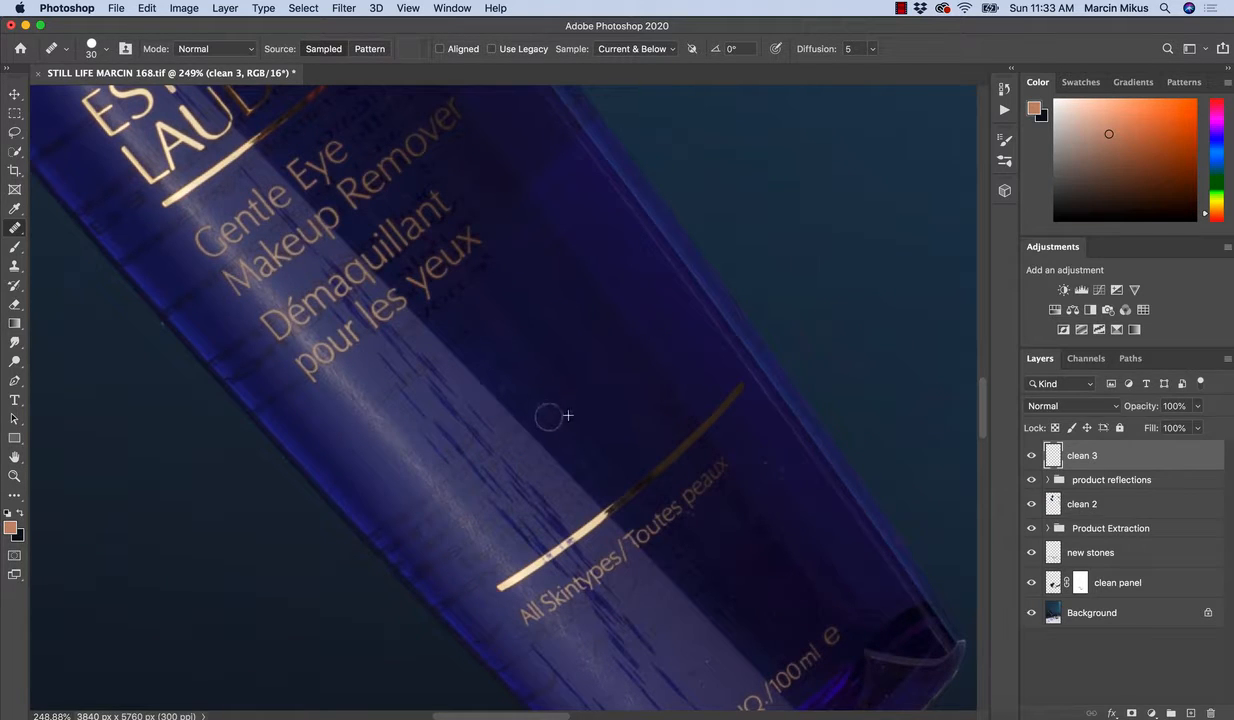
{"action": "left_click", "coordinate": [806, 505], "text": "alt"}
{"action": "left_click", "coordinate": [779, 469]}
{"action": "left_click", "coordinate": [799, 484], "text": "alt"}
{"action": "left_click", "coordinate": [766, 463]}
{"action": "left_click", "coordinate": [800, 487], "text": "alt"}
{"action": "left_click", "coordinate": [789, 513]}
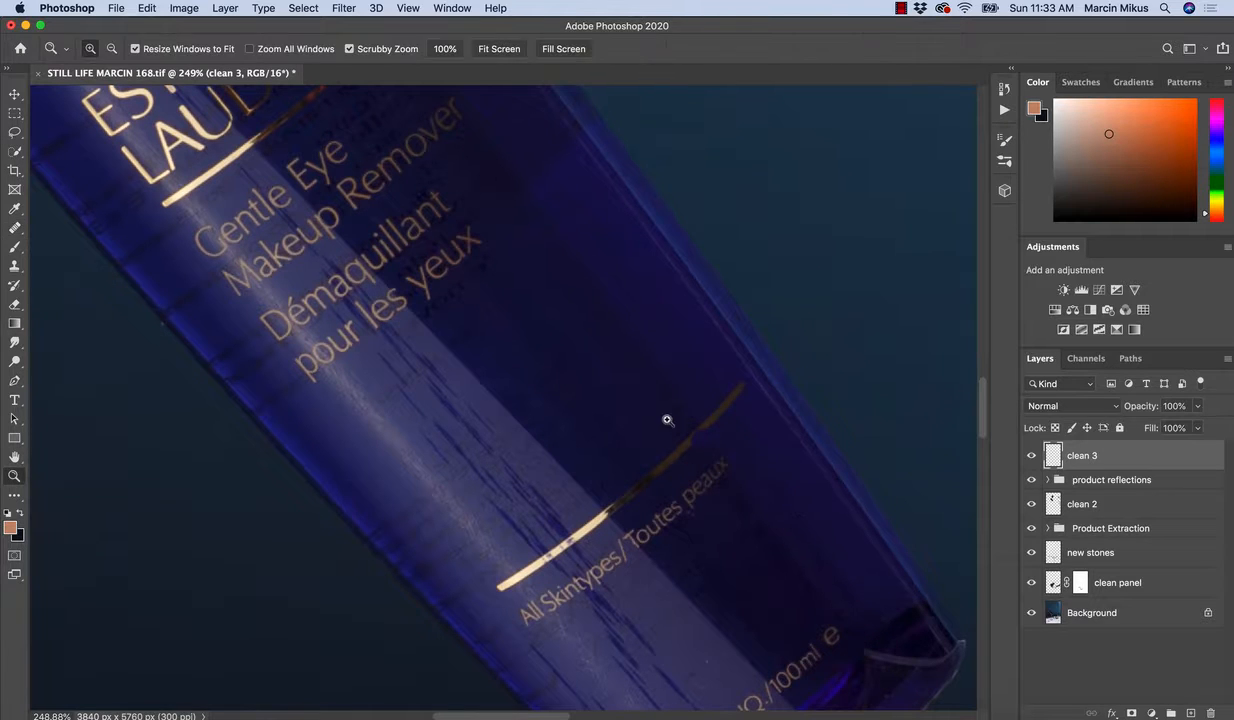
Heal the light speck on the background just outside the bottle's left edge.
{"action": "left_click_drag", "start_coordinate": [667, 421], "coordinate": [632, 418]}
{"action": "left_click_drag", "start_coordinate": [449, 347], "coordinate": [551, 387]}
{"action": "left_click_drag", "start_coordinate": [426, 394], "coordinate": [450, 433]}
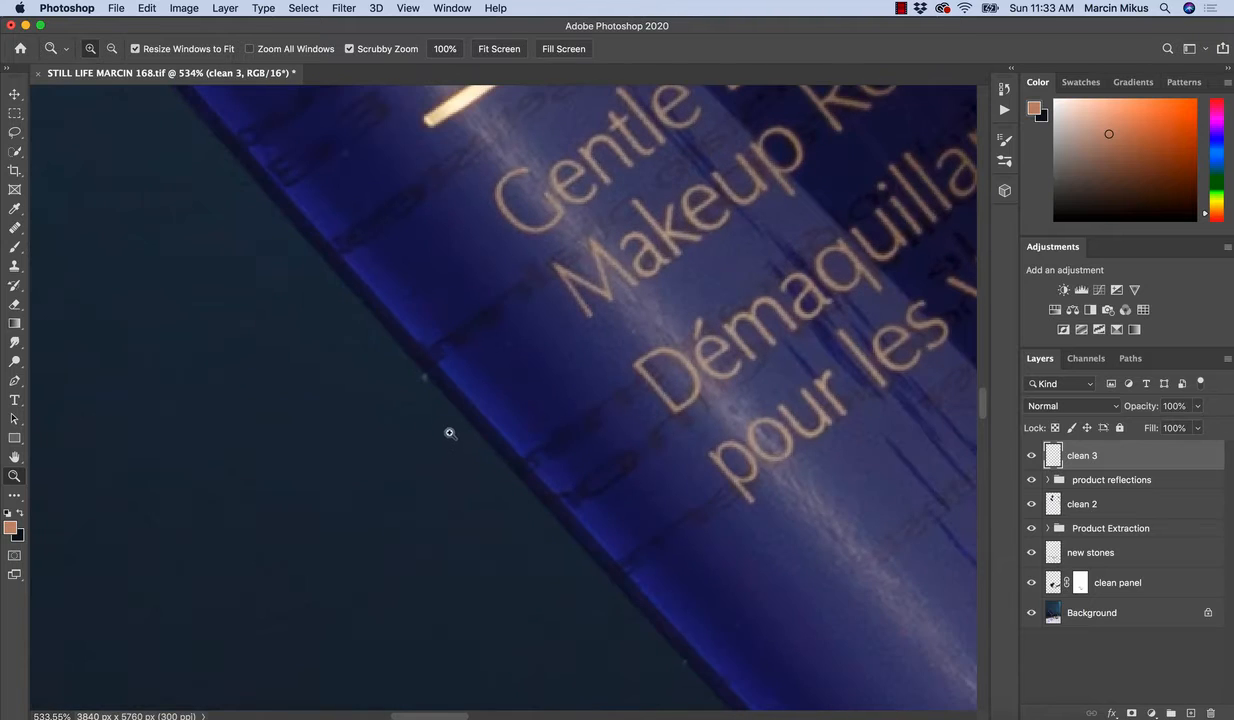
{"action": "key", "text": "j"}
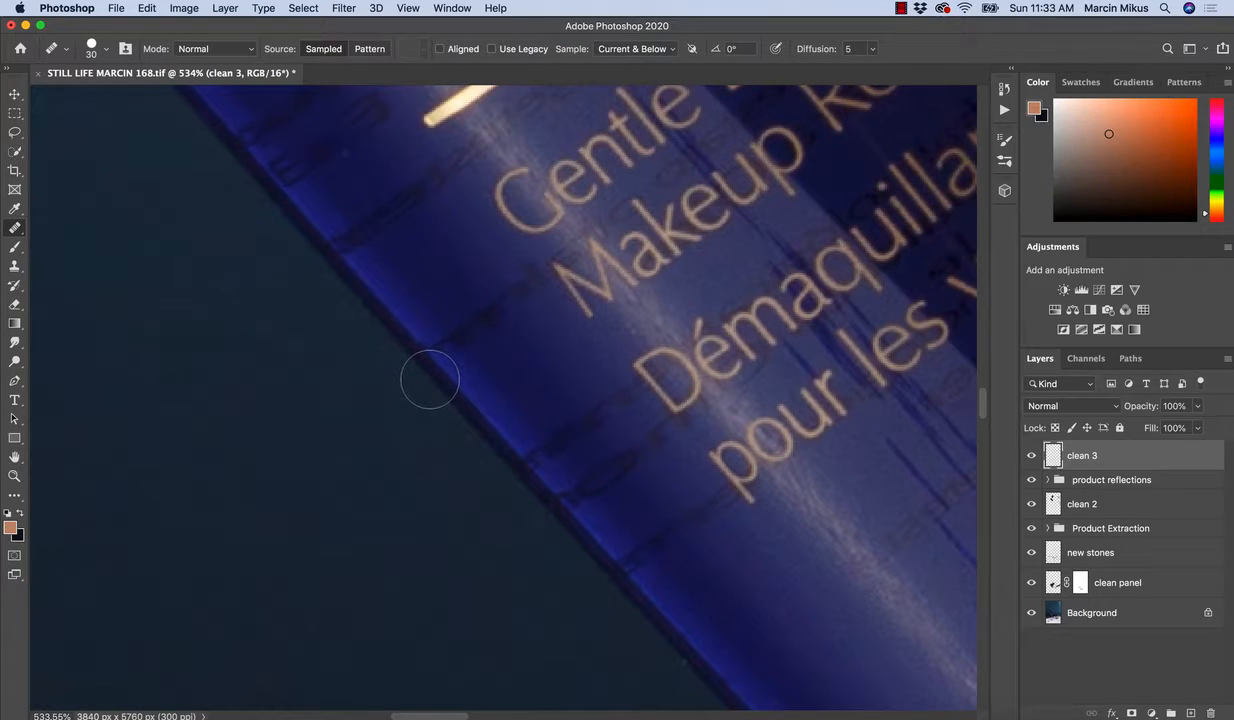
{"action": "left_click_drag", "start_coordinate": [414, 364], "coordinate": [427, 377]}
Heal the small specks on the lower bottle around the "3.4 FL. OZ." text and along the left edge.
{"action": "key", "text": "super+space"}
{"action": "mouse_move", "coordinate": [489, 420]}
{"action": "left_mouse_down"}
{"action": "mouse_move", "coordinate": [391, 403]}
{"action": "mouse_move", "coordinate": [434, 353]}
{"action": "left_mouse_up"}
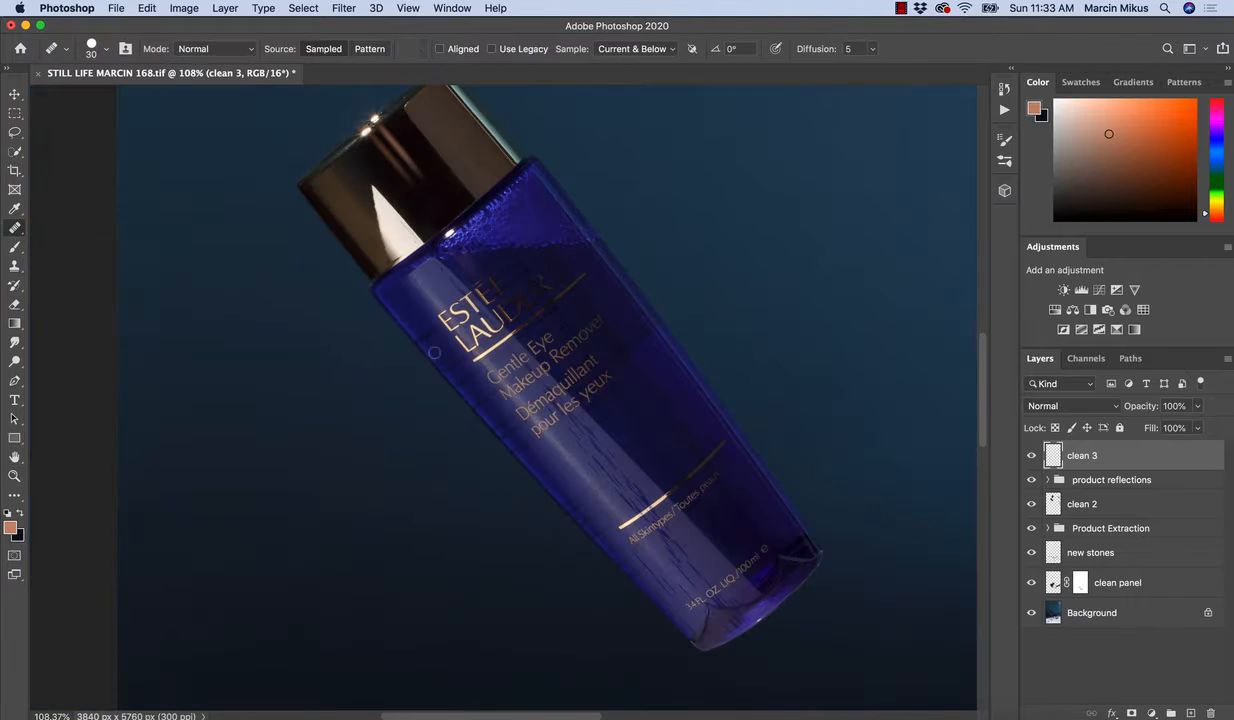
{"action": "left_click_drag", "start_coordinate": [607, 484], "coordinate": [400, 252]}
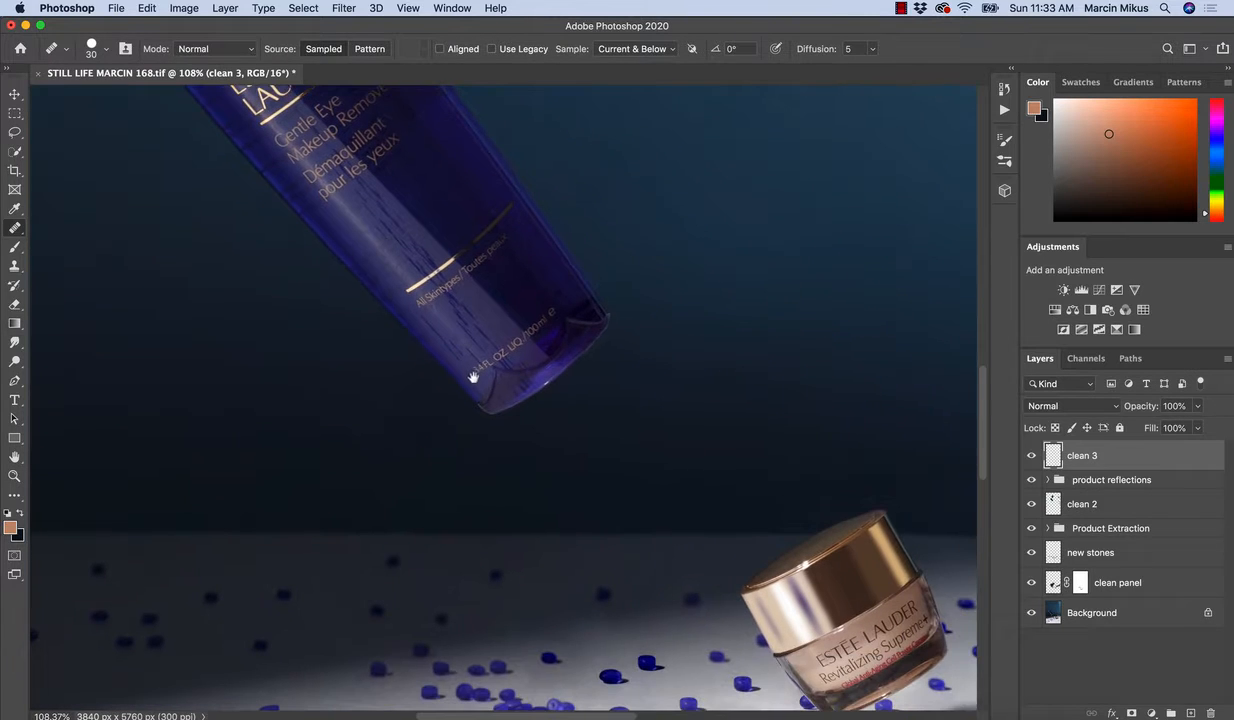
{"action": "key", "text": "z"}
{"action": "left_click_drag", "start_coordinate": [617, 321], "coordinate": [680, 341]}
{"action": "key", "text": "j"}
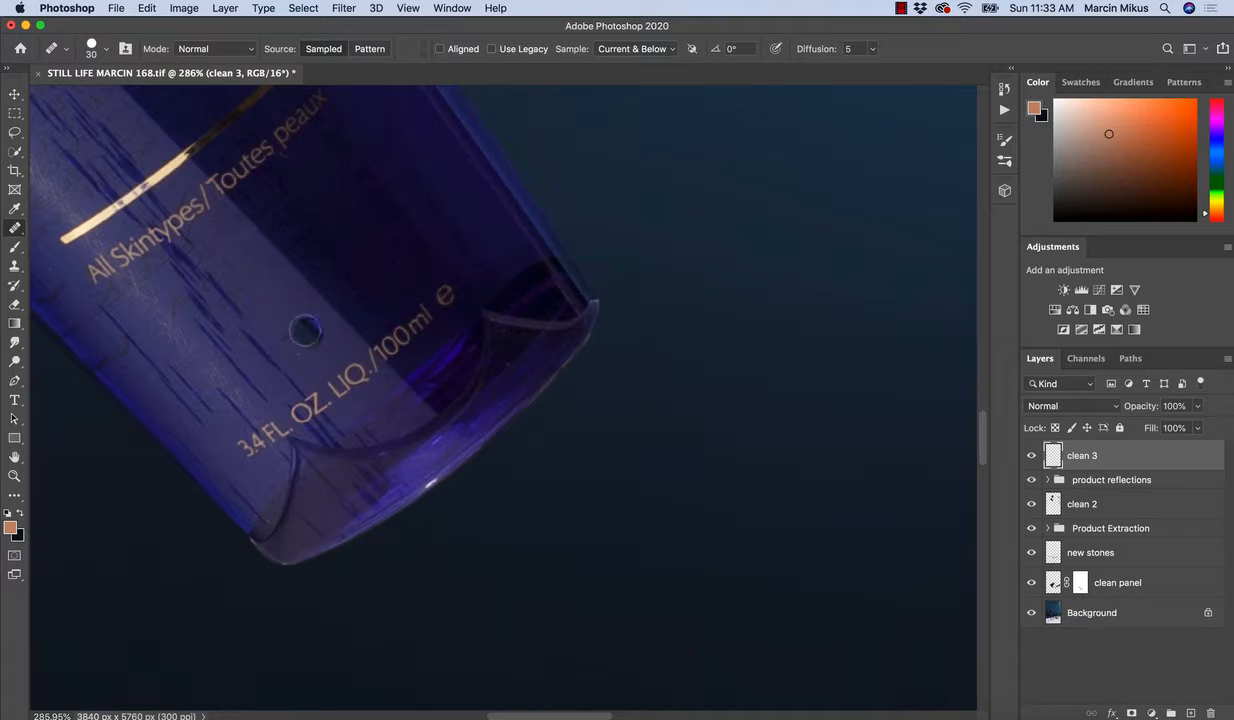
{"action": "left_click", "coordinate": [287, 312]}
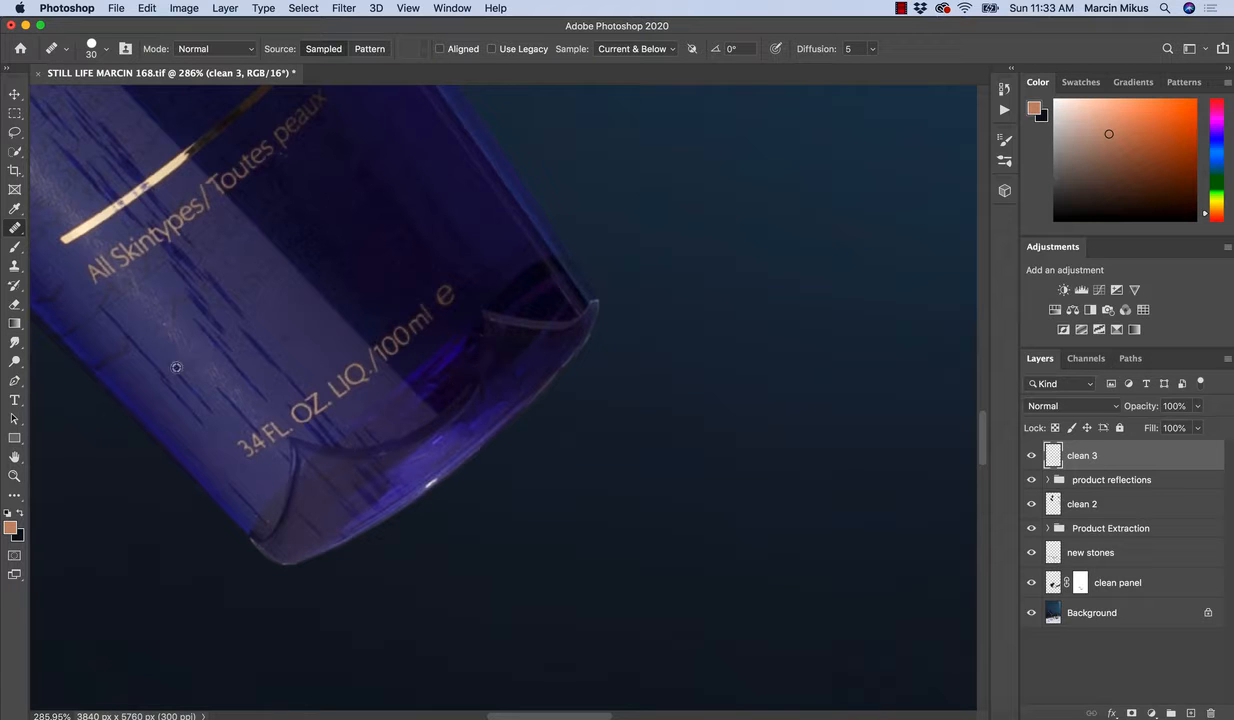
{"action": "left_click_drag", "start_coordinate": [238, 338], "coordinate": [390, 380]}
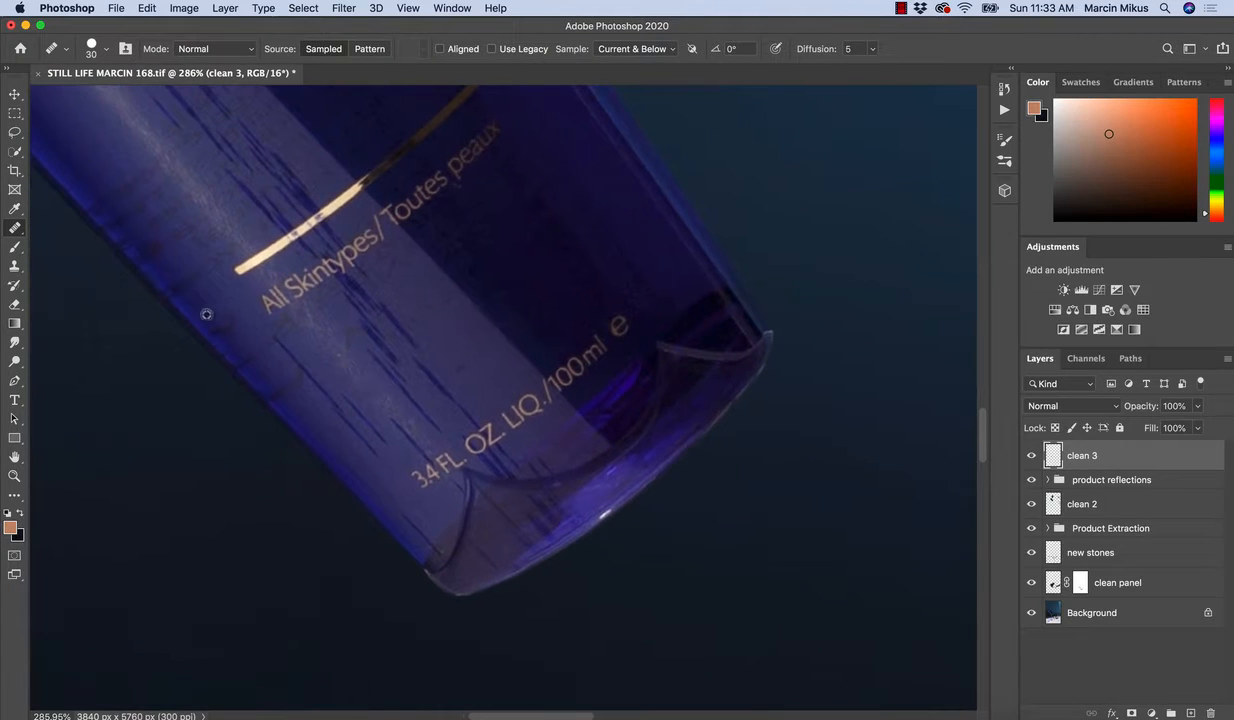
{"action": "left_click_drag", "start_coordinate": [501, 398], "coordinate": [405, 315]}
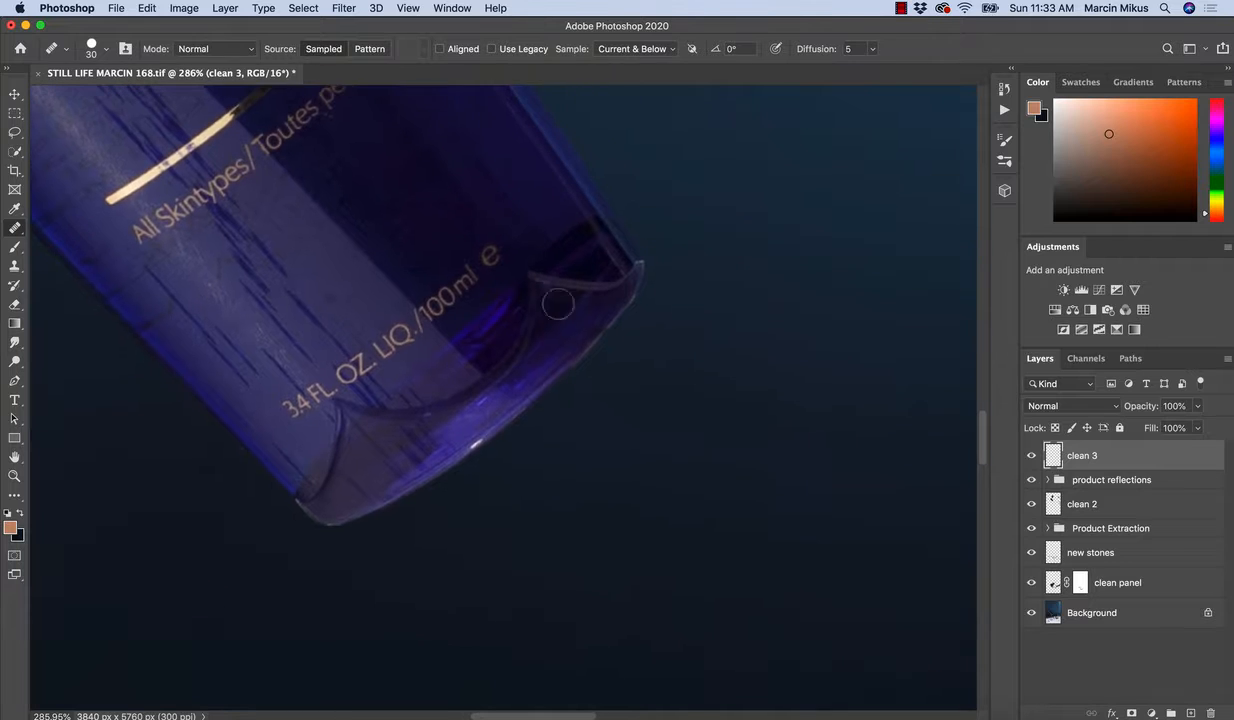
Clean the outline at the right corner of the bottle's base with the Clone Stamp at size 20.
{"action": "left_click_drag", "start_coordinate": [653, 279], "coordinate": [663, 290]}
{"action": "key", "text": "s"}
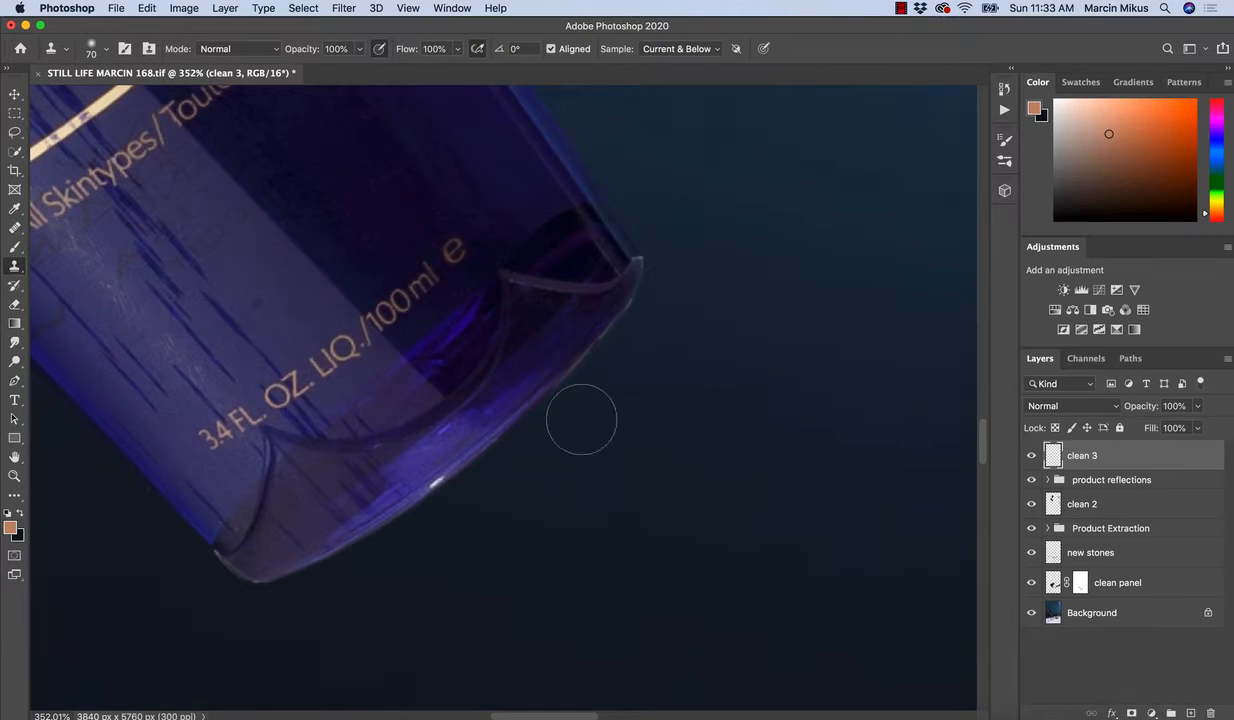
{"action": "key", "text": "bracketleft"}
{"action": "key", "text": "bracketleft"}
{"action": "key", "text": "bracketleft"}
{"action": "scroll", "coordinate": [608, 290], "scroll_direction": "up", "scroll_amount": 5}
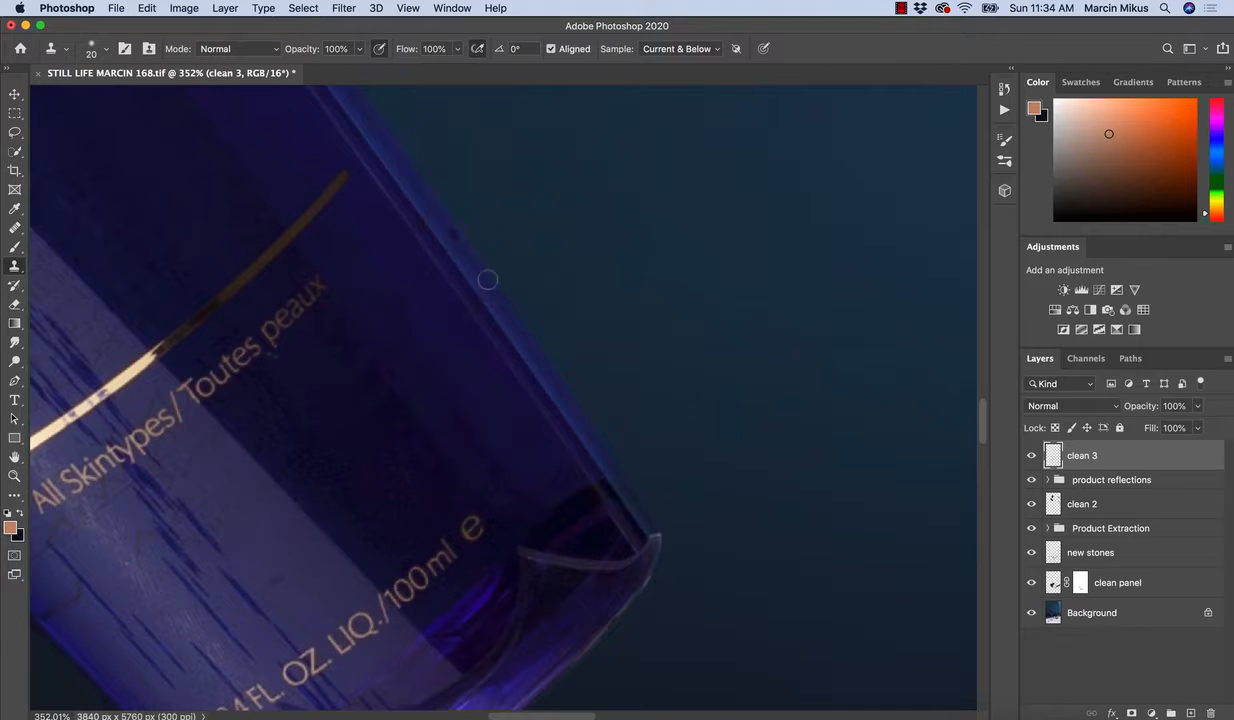
{"action": "left_click_drag", "start_coordinate": [583, 447], "coordinate": [471, 207]}
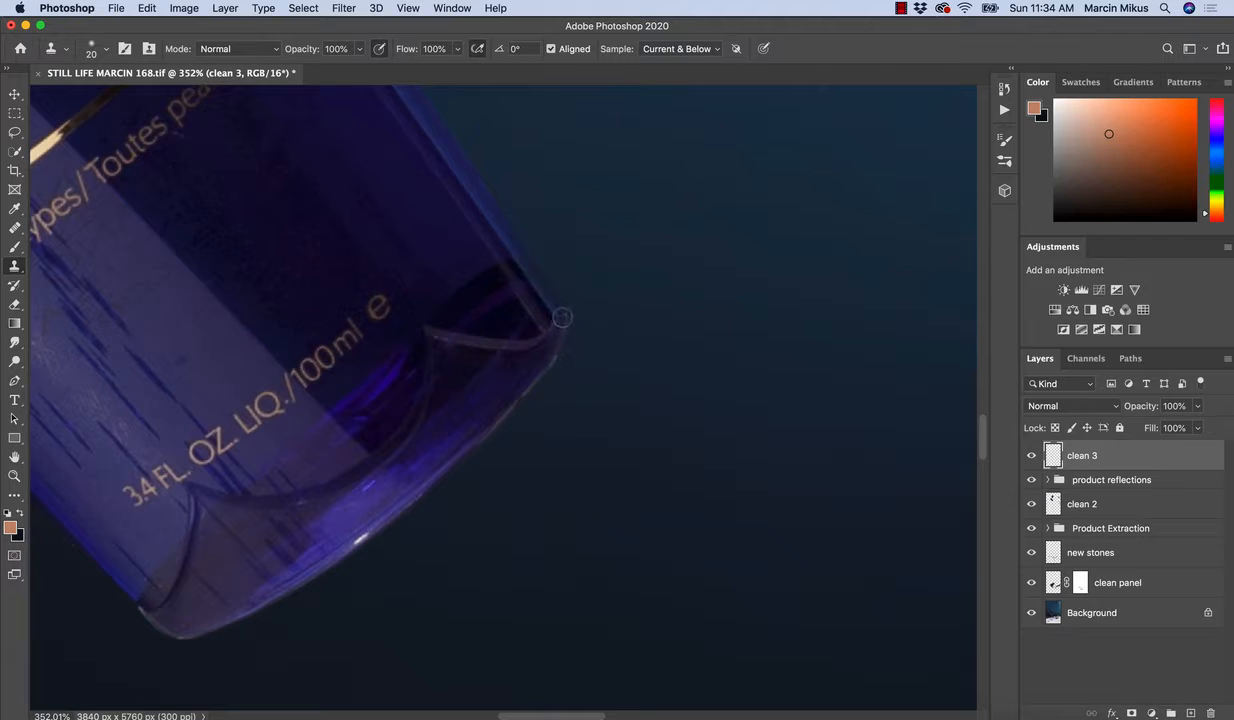
{"action": "left_click_drag", "start_coordinate": [574, 318], "coordinate": [565, 362]}
{"action": "left_click", "coordinate": [580, 331], "text": "alt"}
{"action": "mouse_move", "coordinate": [571, 311]}
{"action": "left_mouse_down"}
{"action": "mouse_move", "coordinate": [581, 343]}
{"action": "mouse_move", "coordinate": [558, 281]}
{"action": "mouse_move", "coordinate": [582, 349]}
{"action": "mouse_move", "coordinate": [535, 243]}
{"action": "mouse_move", "coordinate": [576, 333]}
{"action": "mouse_move", "coordinate": [550, 268]}
{"action": "mouse_move", "coordinate": [580, 371]}
{"action": "mouse_move", "coordinate": [564, 405]}
{"action": "mouse_move", "coordinate": [597, 207]}
{"action": "mouse_move", "coordinate": [556, 279]}
{"action": "mouse_move", "coordinate": [573, 251]}
{"action": "mouse_move", "coordinate": [528, 306]}
{"action": "mouse_move", "coordinate": [576, 248]}
{"action": "mouse_move", "coordinate": [514, 318]}
{"action": "mouse_move", "coordinate": [589, 232]}
{"action": "mouse_move", "coordinate": [519, 312]}
{"action": "mouse_move", "coordinate": [534, 317]}
{"action": "mouse_move", "coordinate": [539, 286]}
{"action": "left_mouse_up"}
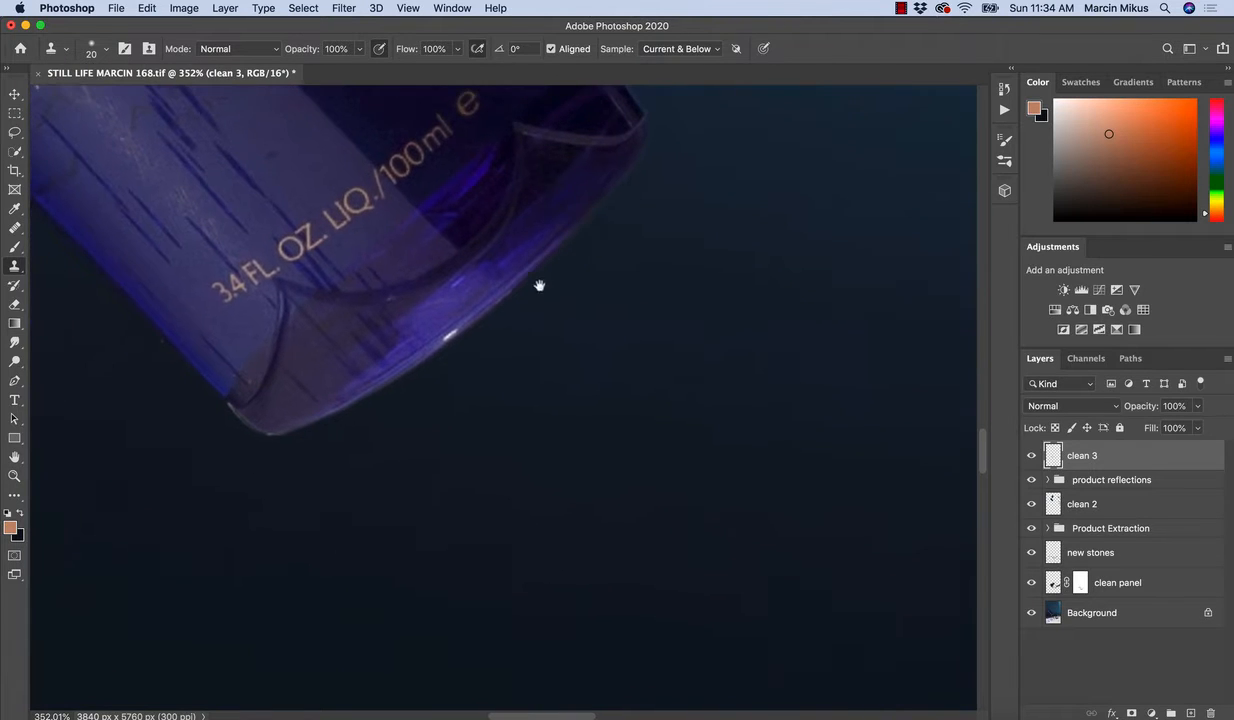
Clone background along the bottle's bottom edge towards its left corner to smooth the outline.
{"action": "mouse_move", "coordinate": [575, 248]}
{"action": "left_mouse_down"}
{"action": "mouse_move", "coordinate": [531, 275]}
{"action": "mouse_move", "coordinate": [501, 330]}
{"action": "mouse_move", "coordinate": [568, 262]}
{"action": "left_mouse_up"}
{"action": "left_click_drag", "start_coordinate": [524, 304], "coordinate": [445, 354]}
{"action": "mouse_move", "coordinate": [247, 451]}
{"action": "left_mouse_down"}
{"action": "mouse_move", "coordinate": [226, 430]}
{"action": "mouse_move", "coordinate": [300, 458]}
{"action": "mouse_move", "coordinate": [315, 412]}
{"action": "mouse_move", "coordinate": [300, 396]}
{"action": "mouse_move", "coordinate": [443, 360]}
{"action": "mouse_move", "coordinate": [444, 347]}
{"action": "mouse_move", "coordinate": [311, 424]}
{"action": "mouse_move", "coordinate": [256, 424]}
{"action": "left_mouse_up"}
{"action": "key", "text": "z"}
{"action": "key", "text": "z"}
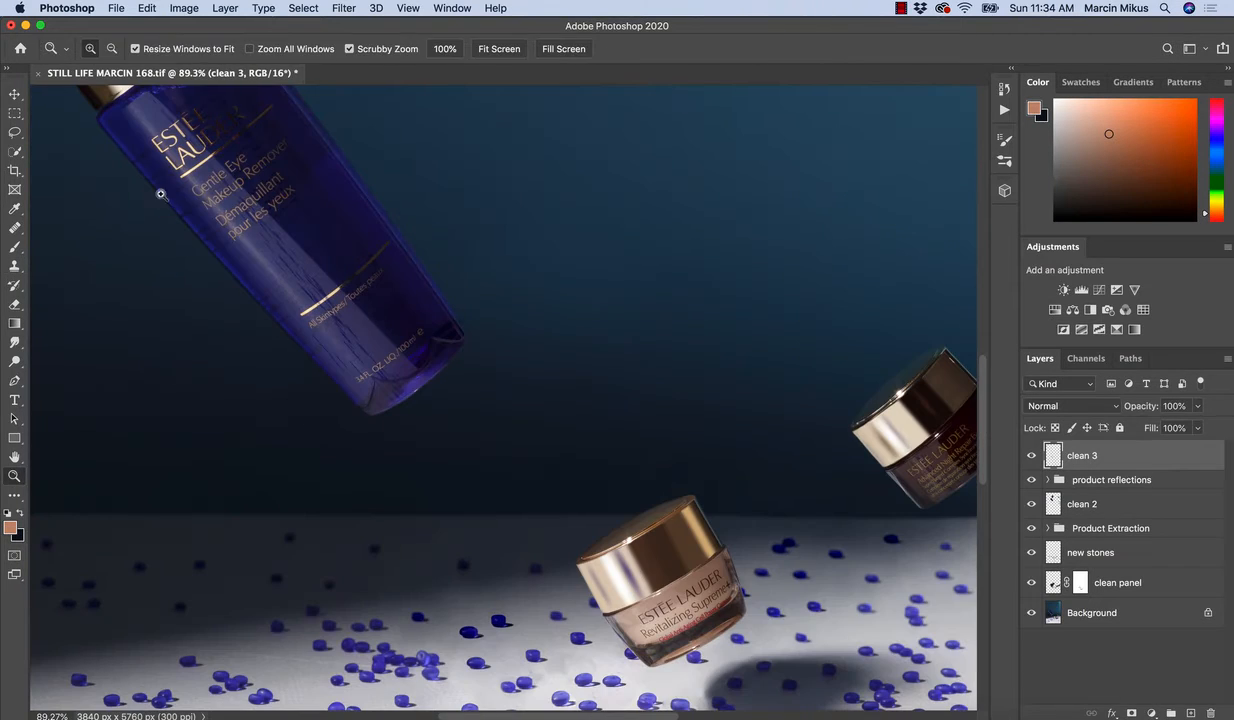
Touch up the specks around the bottle's upper label text with the Healing Brush.
{"action": "left_click_drag", "start_coordinate": [162, 179], "coordinate": [220, 198]}
{"action": "left_click_drag", "start_coordinate": [399, 323], "coordinate": [338, 324]}
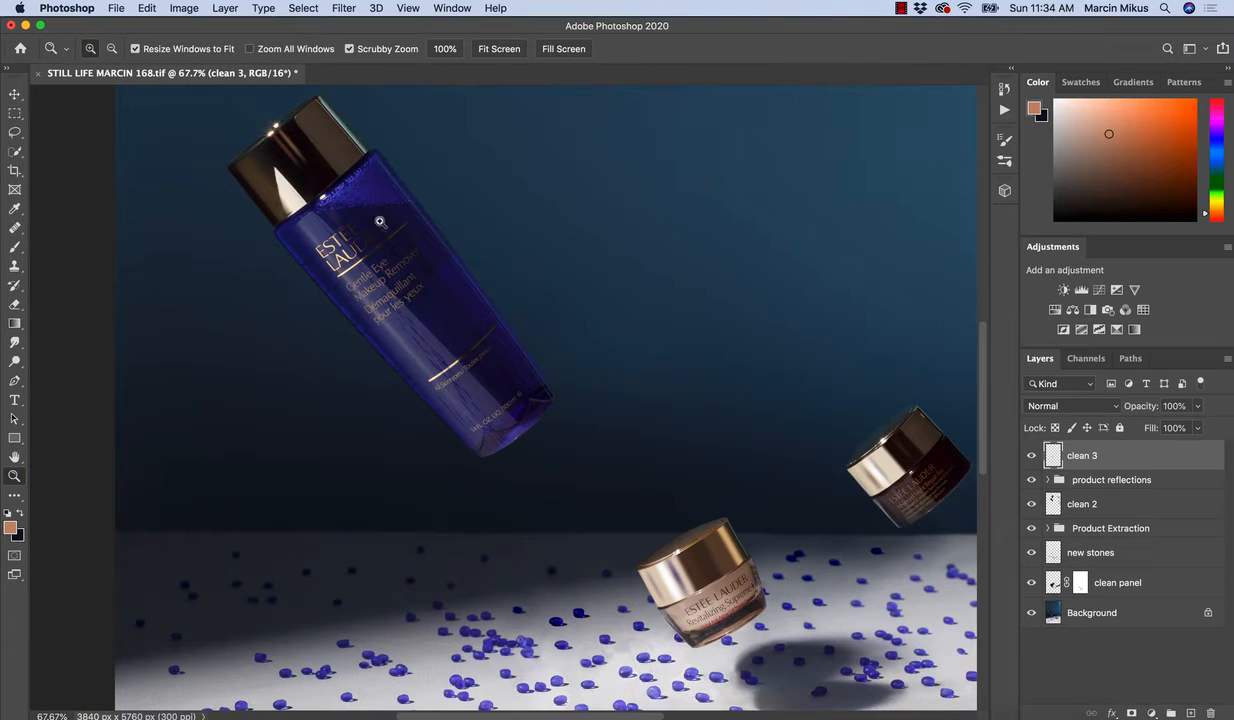
{"action": "left_click_drag", "start_coordinate": [307, 152], "coordinate": [355, 140]}
{"action": "key", "text": "s"}
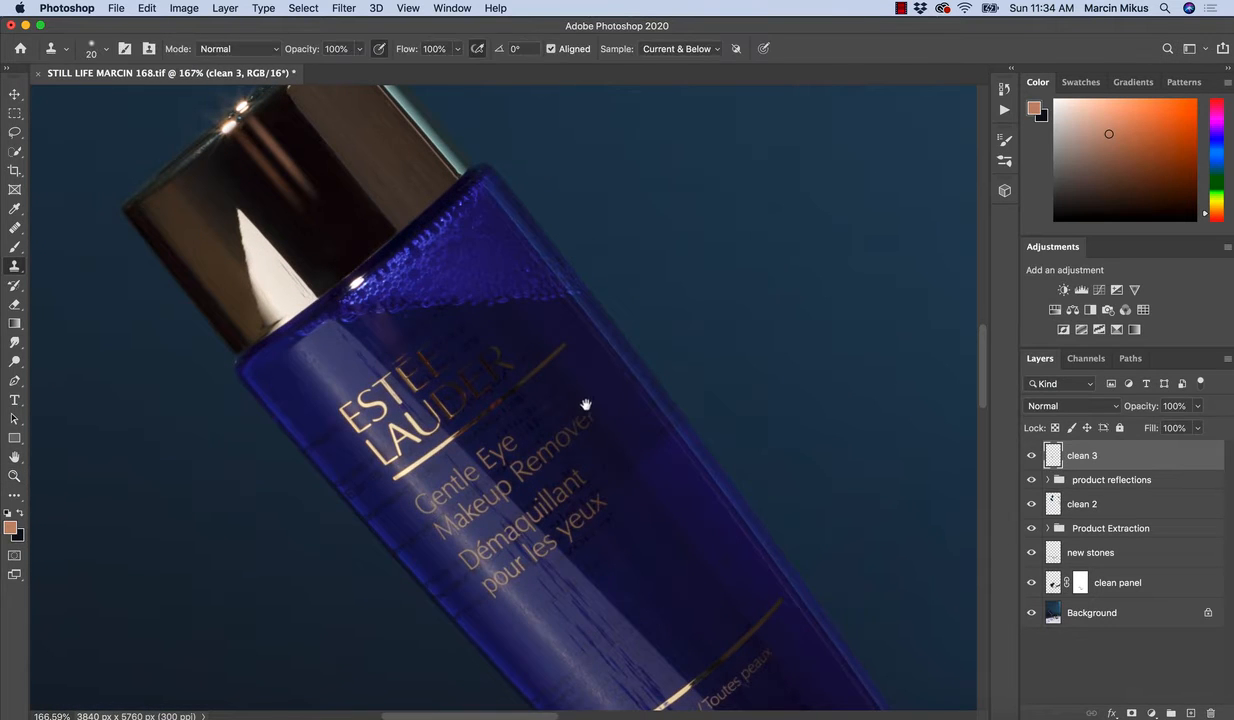
{"action": "mouse_move", "coordinate": [605, 438]}
{"action": "left_mouse_down"}
{"action": "mouse_move", "coordinate": [556, 405]}
{"action": "mouse_move", "coordinate": [579, 403]}
{"action": "left_mouse_up"}
{"action": "key", "text": "z"}
{"action": "key", "text": "s"}
{"action": "key", "text": "j"}
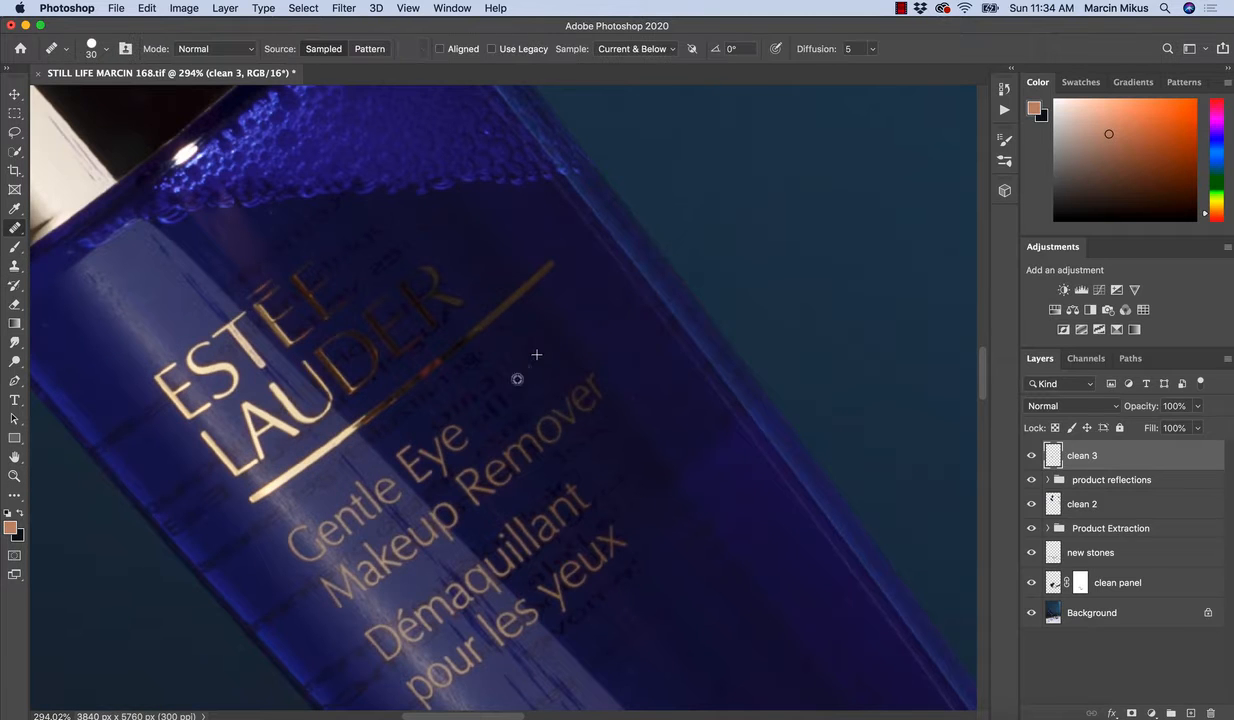
Examine the edges of the two floating cream jars for remaining blemishes and rough outlines.
{"action": "key", "text": "z"}
{"action": "left_click_drag", "start_coordinate": [645, 338], "coordinate": [600, 372]}
{"action": "left_click_drag", "start_coordinate": [685, 422], "coordinate": [518, 251]}
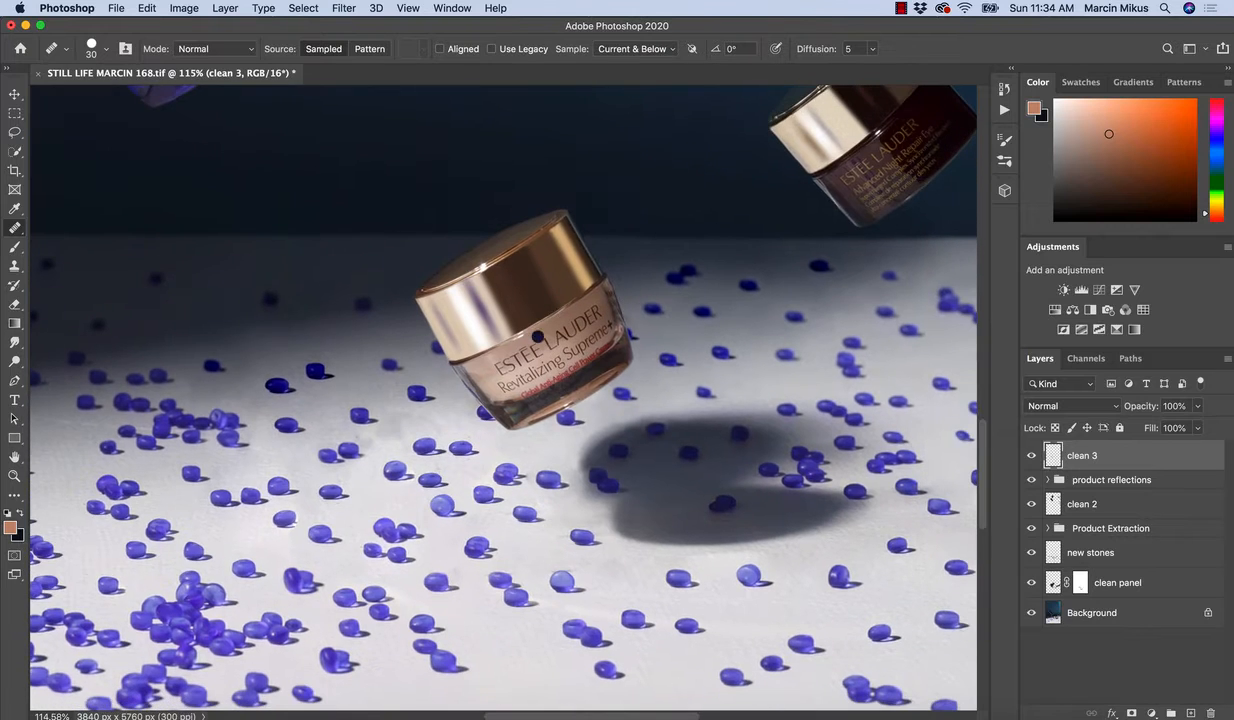
{"action": "left_click_drag", "start_coordinate": [622, 275], "coordinate": [479, 361]}
{"action": "key", "text": "z"}
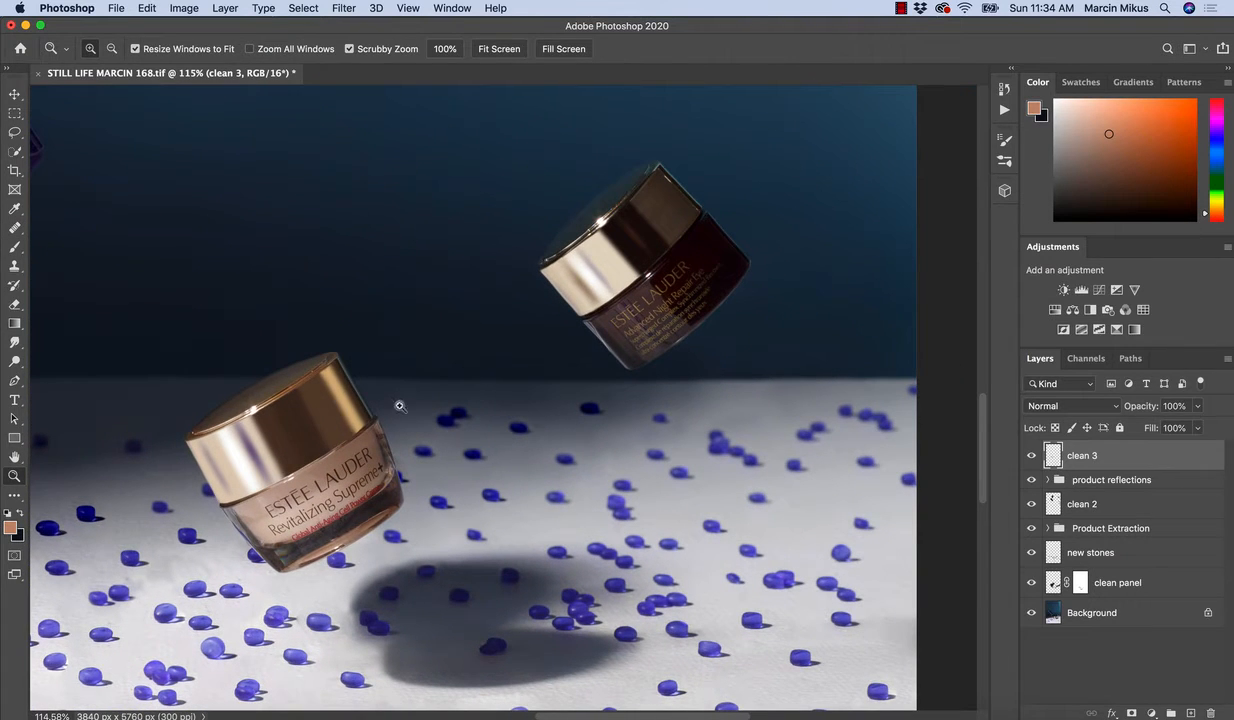
{"action": "left_click_drag", "start_coordinate": [698, 189], "coordinate": [744, 240]}
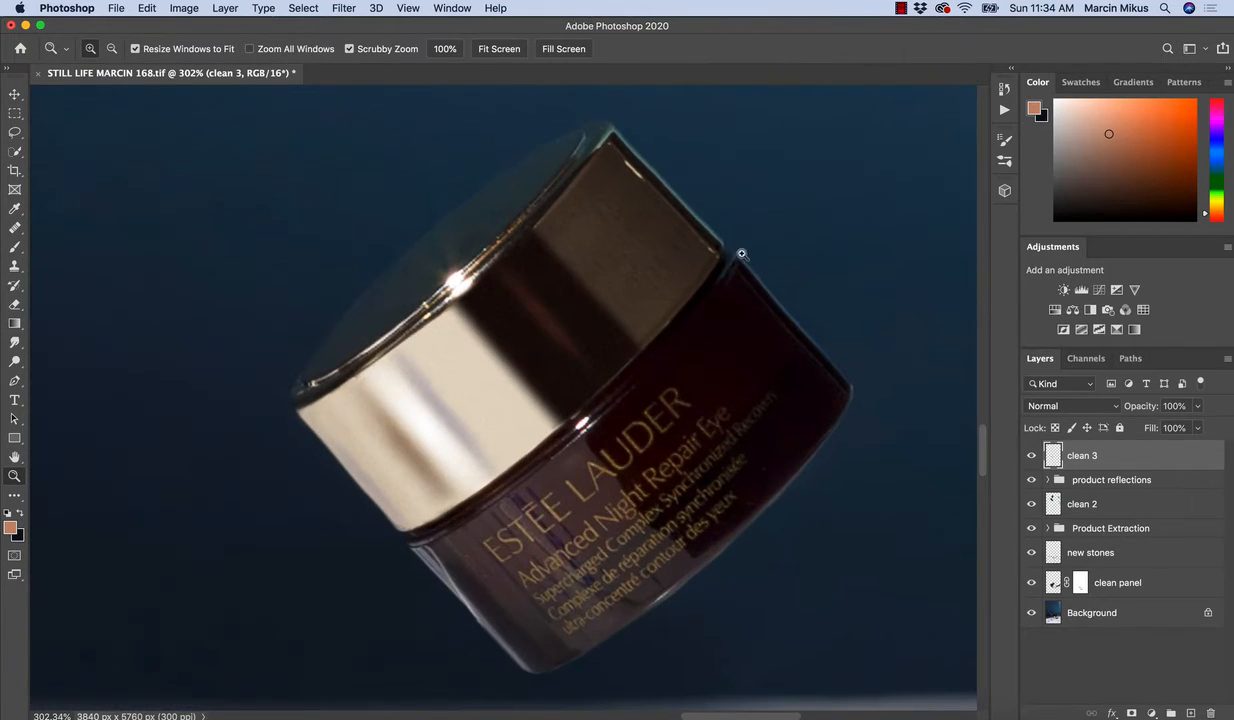
{"action": "left_click_drag", "start_coordinate": [772, 393], "coordinate": [729, 364]}
{"action": "left_click_drag", "start_coordinate": [686, 404], "coordinate": [650, 442]}
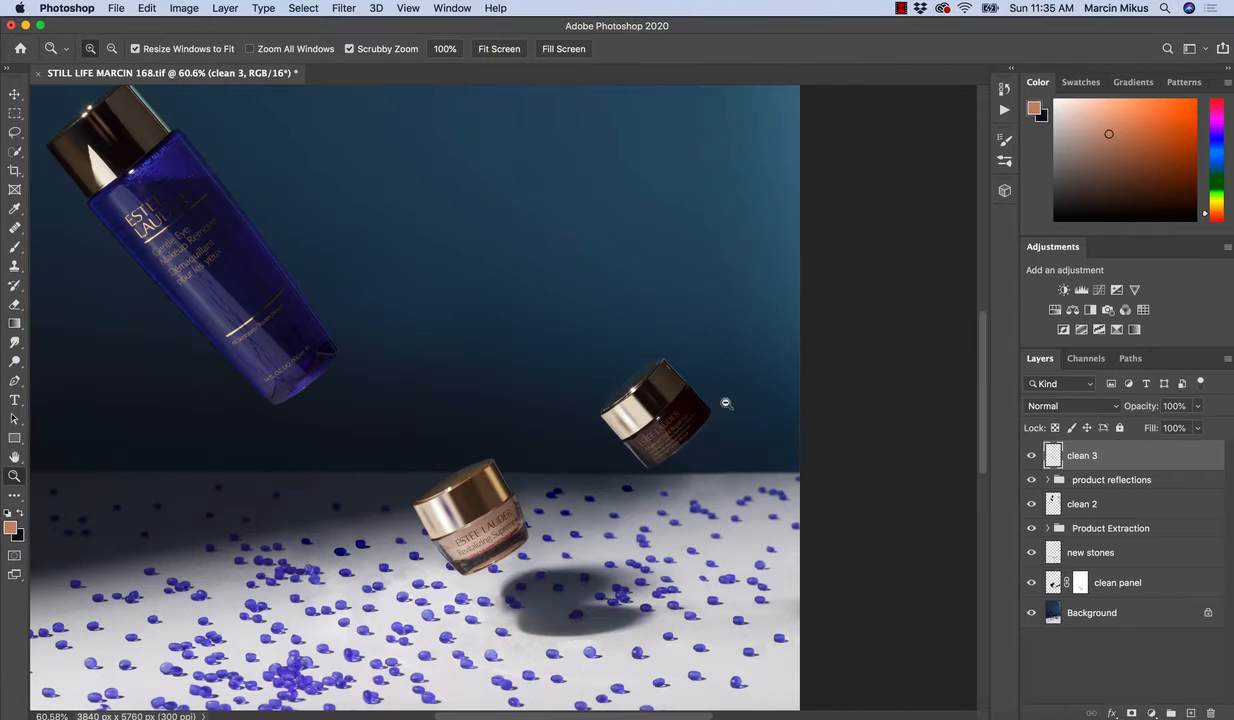
Clean the outline on the upper right side of the dark Advanced Night Repair jar with the Clone Stamp at size 20.
{"action": "left_click_drag", "start_coordinate": [726, 403], "coordinate": [548, 317]}
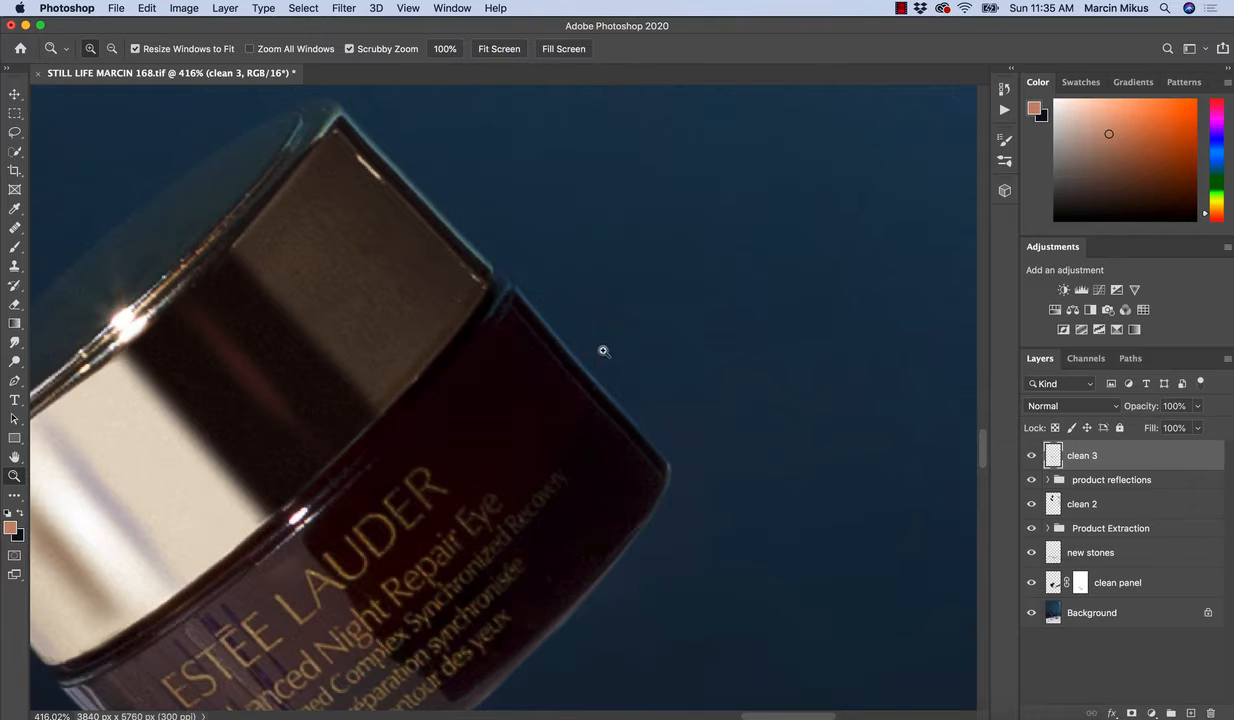
{"action": "key", "text": "s"}
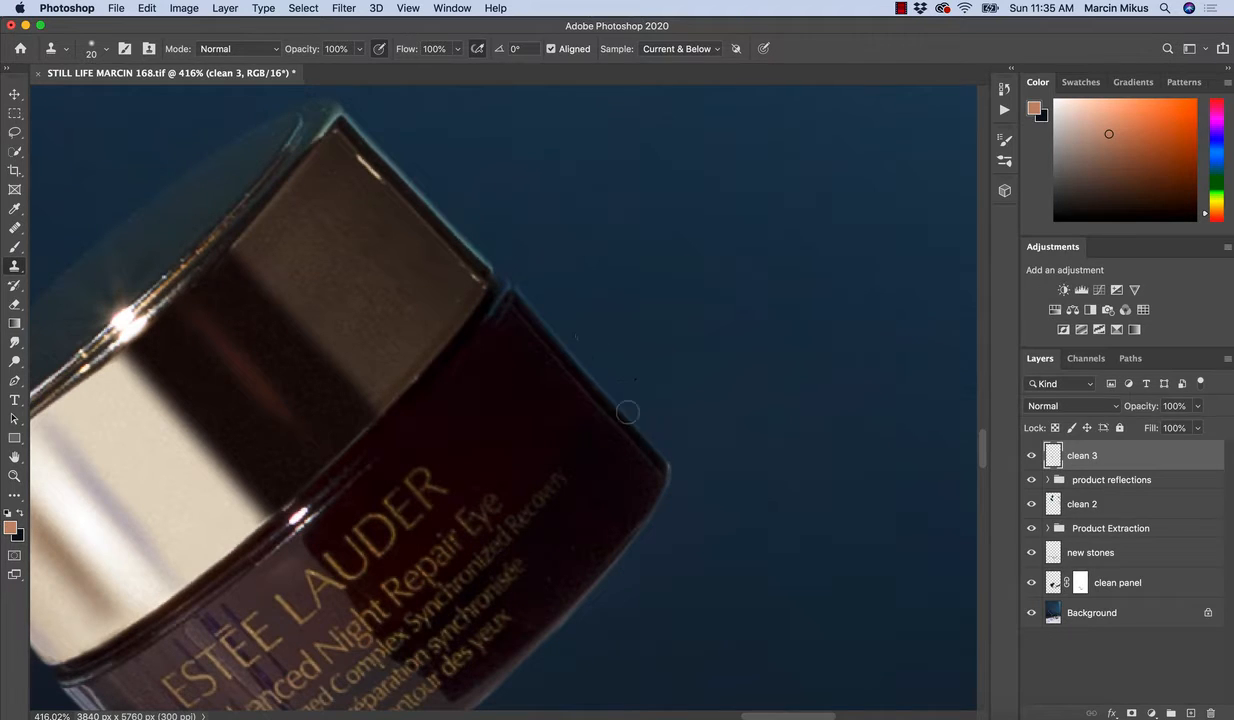
{"action": "left_click_drag", "start_coordinate": [579, 336], "coordinate": [468, 139]}
{"action": "left_click_drag", "start_coordinate": [479, 359], "coordinate": [464, 343]}
{"action": "left_click_drag", "start_coordinate": [523, 284], "coordinate": [581, 251]}
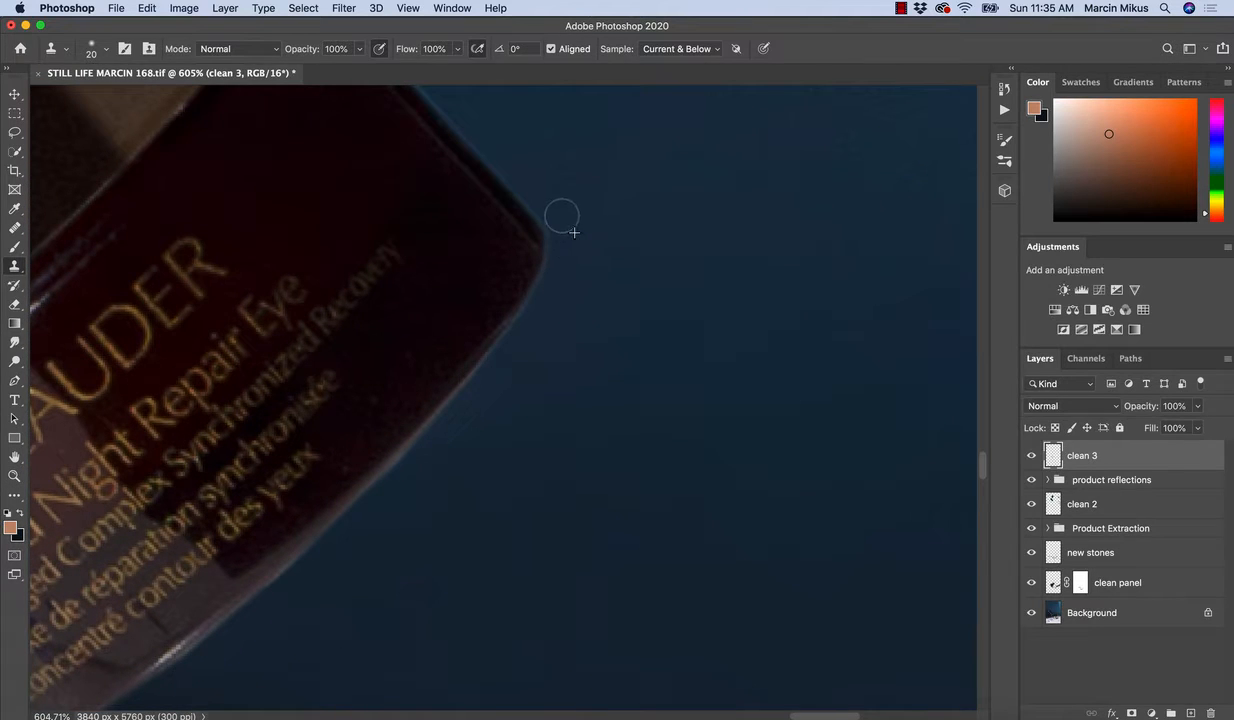
Clone background over the uneven lower right curve of the dark jar, adjusting the brush size as needed.
{"action": "key", "text": "bracketleft"}
{"action": "mouse_move", "coordinate": [517, 362]}
{"action": "left_mouse_down"}
{"action": "mouse_move", "coordinate": [564, 289]}
{"action": "mouse_move", "coordinate": [585, 169]}
{"action": "left_mouse_up"}
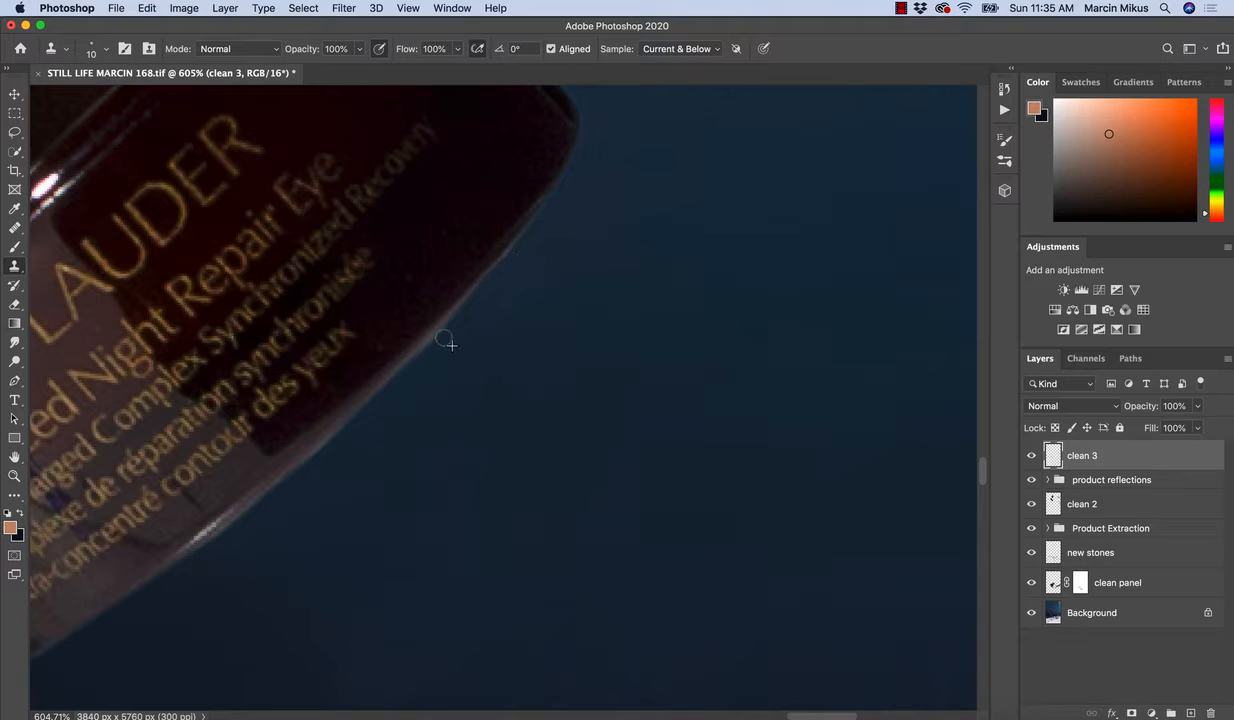
{"action": "key", "text": "bracketright"}
{"action": "key", "text": "bracketright"}
{"action": "key", "text": "bracketright"}
{"action": "left_click", "coordinate": [541, 225], "text": "alt"}
{"action": "key", "text": "bracketleft"}
{"action": "mouse_move", "coordinate": [560, 236]}
{"action": "left_mouse_down"}
{"action": "mouse_move", "coordinate": [543, 237]}
{"action": "mouse_move", "coordinate": [468, 322]}
{"action": "mouse_move", "coordinate": [479, 297]}
{"action": "mouse_move", "coordinate": [456, 335]}
{"action": "mouse_move", "coordinate": [420, 344]}
{"action": "mouse_move", "coordinate": [469, 327]}
{"action": "left_mouse_up"}
{"action": "key", "text": "bracketleft"}
{"action": "key", "text": "bracketleft"}
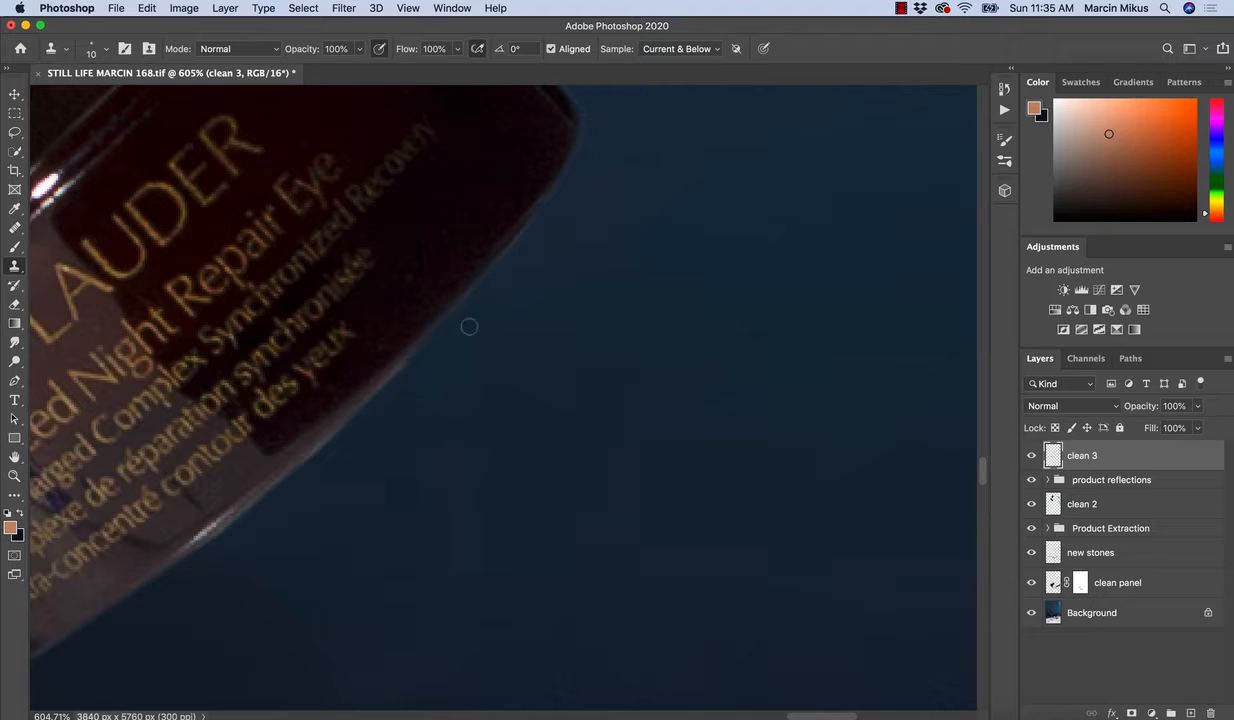
Smooth the rest of the dark jar's bottom edge with the Clone Stamp at size 15.
{"action": "key", "text": "bracketright"}
{"action": "mouse_move", "coordinate": [543, 227]}
{"action": "left_mouse_down"}
{"action": "mouse_move", "coordinate": [461, 333]}
{"action": "mouse_move", "coordinate": [486, 341]}
{"action": "mouse_move", "coordinate": [532, 270]}
{"action": "mouse_move", "coordinate": [455, 295]}
{"action": "mouse_move", "coordinate": [300, 432]}
{"action": "mouse_move", "coordinate": [266, 440]}
{"action": "left_mouse_up"}
{"action": "key", "text": "space"}
{"action": "left_click_drag", "start_coordinate": [360, 358], "coordinate": [272, 438]}
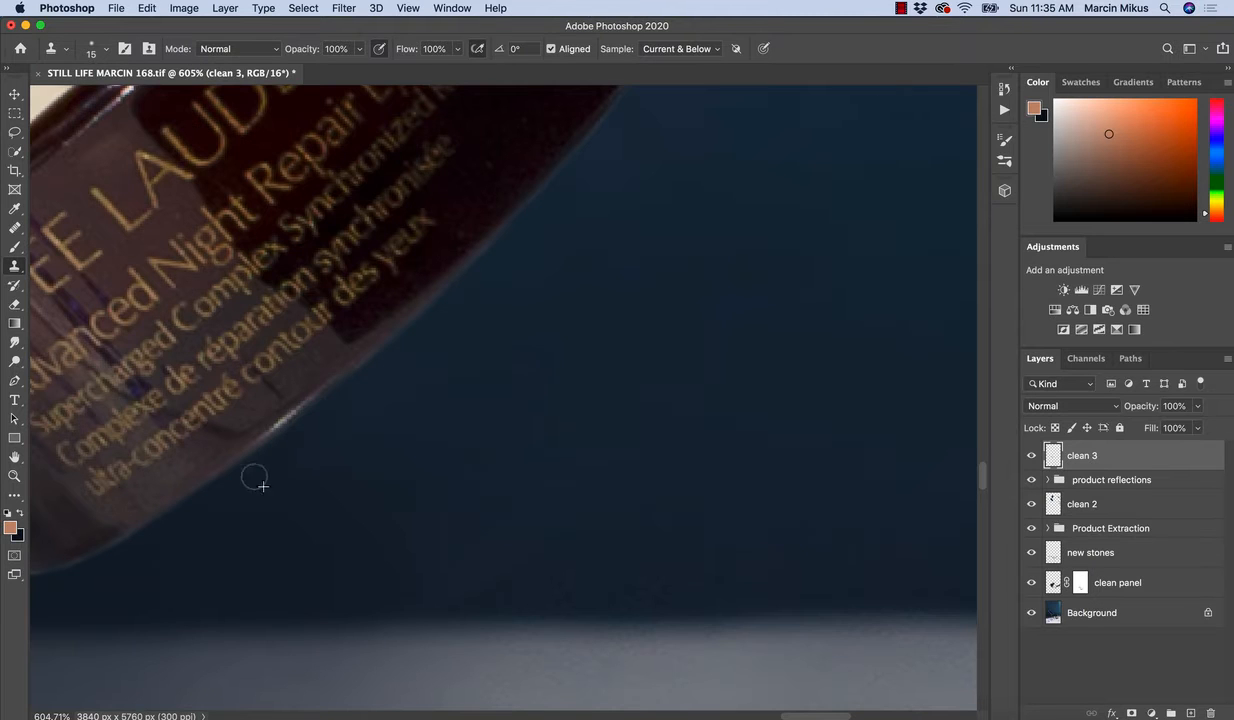
{"action": "mouse_move", "coordinate": [350, 423]}
{"action": "left_mouse_down"}
{"action": "mouse_move", "coordinate": [598, 335]}
{"action": "mouse_move", "coordinate": [537, 352]}
{"action": "mouse_move", "coordinate": [599, 309]}
{"action": "mouse_move", "coordinate": [535, 350]}
{"action": "left_mouse_up"}
{"action": "left_click_drag", "start_coordinate": [587, 398], "coordinate": [550, 393]}
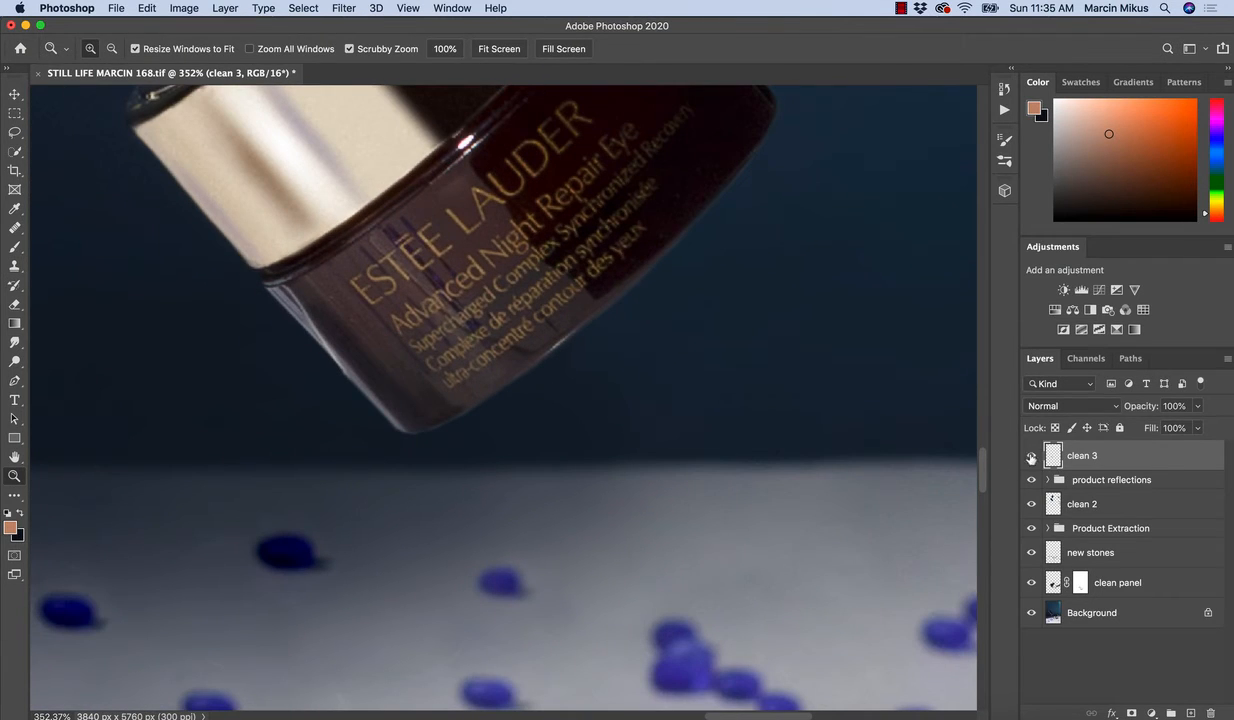
Compare the retouched dark jar with and without the clean 3 layer, both close up and in the wider scene.
{"action": "left_click", "coordinate": [1031, 457]}
{"action": "left_click", "coordinate": [1033, 458]}
{"action": "left_click_drag", "start_coordinate": [658, 344], "coordinate": [463, 350]}
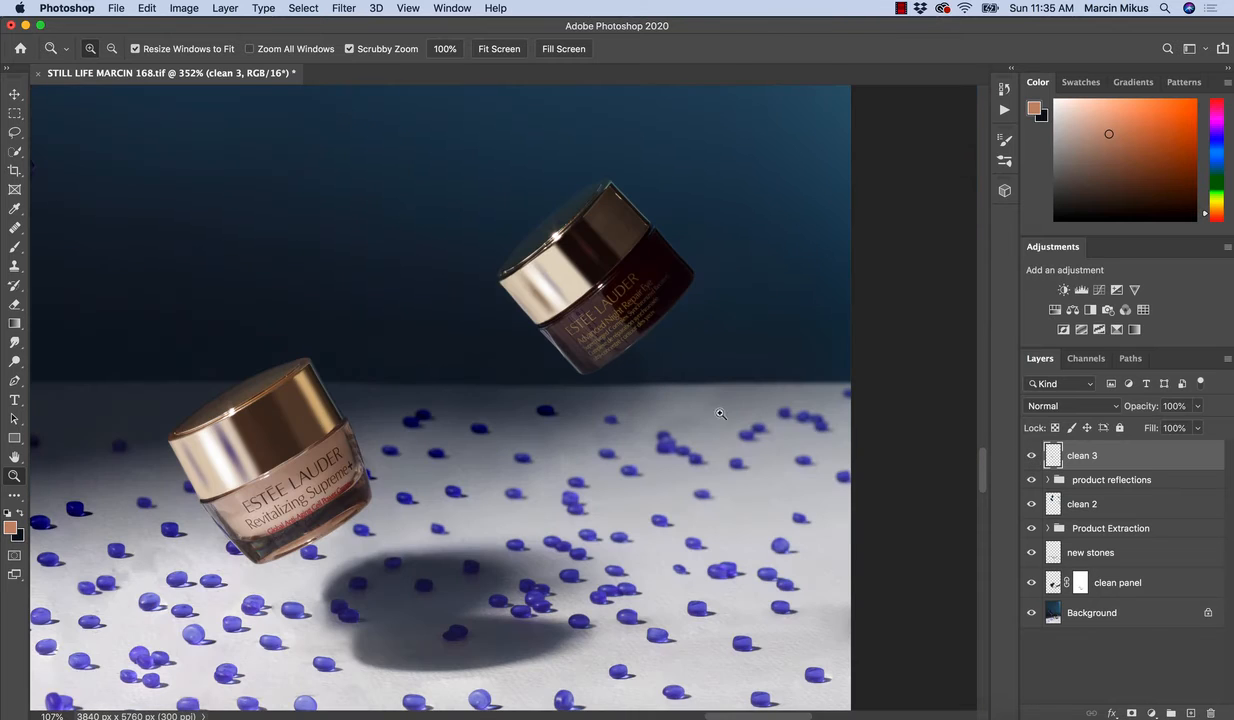
{"action": "left_click", "coordinate": [1033, 460]}
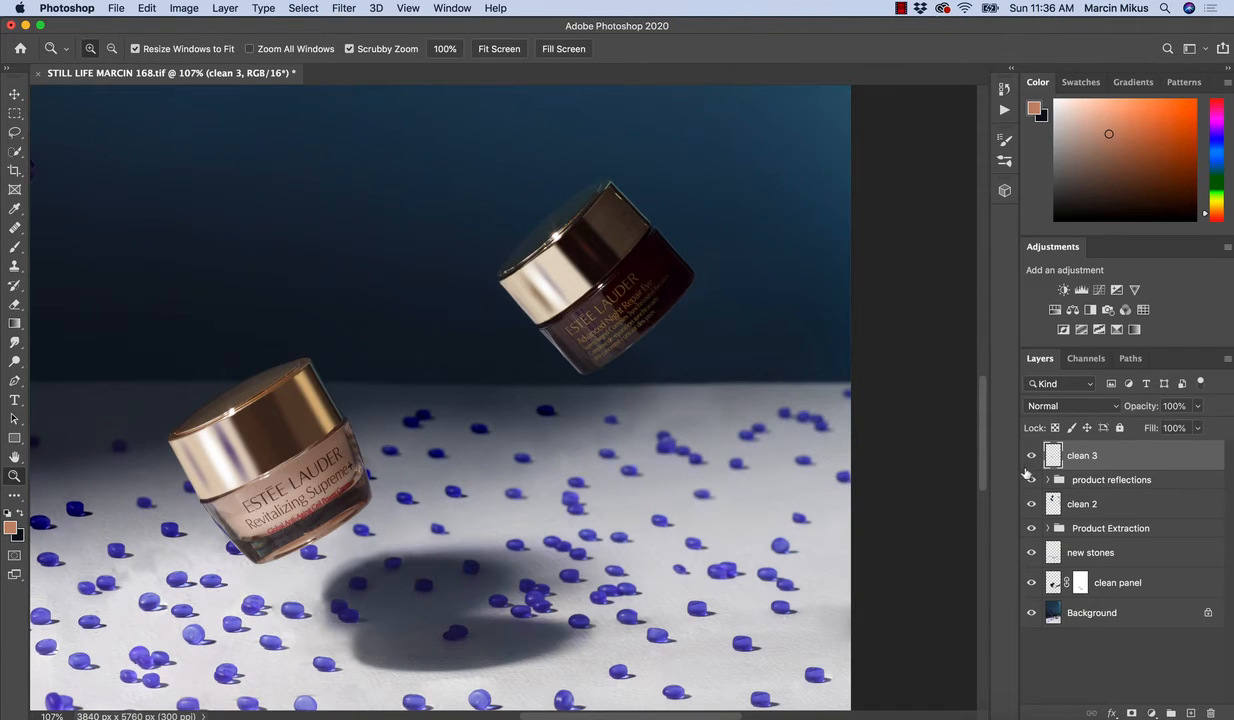
Examine the dark jar's bottom edge, the surrounding scene and the jar's gold lid for remaining flaws.
{"action": "mouse_move", "coordinate": [635, 357]}
{"action": "left_mouse_down"}
{"action": "mouse_move", "coordinate": [719, 366]}
{"action": "mouse_move", "coordinate": [642, 322]}
{"action": "left_mouse_up"}
{"action": "key", "text": "s"}
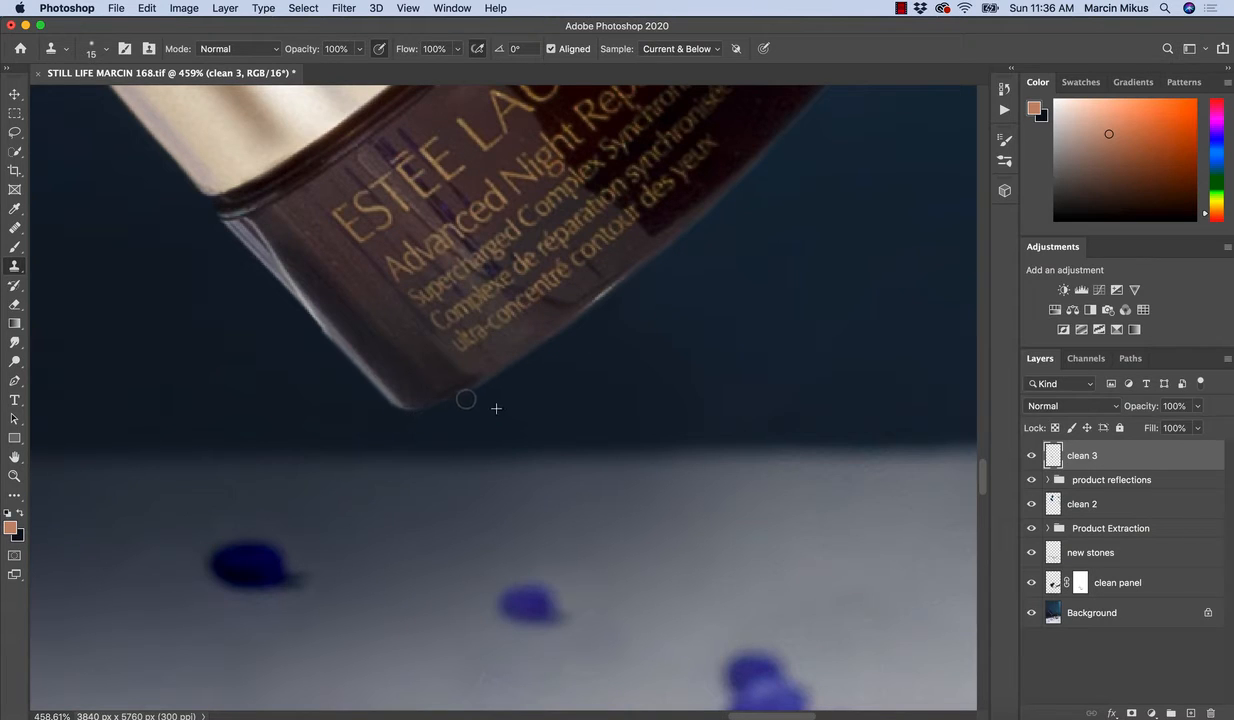
{"action": "key", "text": "z"}
{"action": "left_click_drag", "start_coordinate": [475, 366], "coordinate": [438, 368]}
{"action": "left_click_drag", "start_coordinate": [535, 355], "coordinate": [504, 359]}
{"action": "key", "text": "space"}
{"action": "left_click_drag", "start_coordinate": [424, 410], "coordinate": [547, 300]}
{"action": "key", "text": "z"}
{"action": "left_click_drag", "start_coordinate": [345, 417], "coordinate": [472, 323]}
{"action": "key", "text": "space"}
{"action": "left_click_drag", "start_coordinate": [550, 362], "coordinate": [515, 352]}
{"action": "key", "text": "space"}
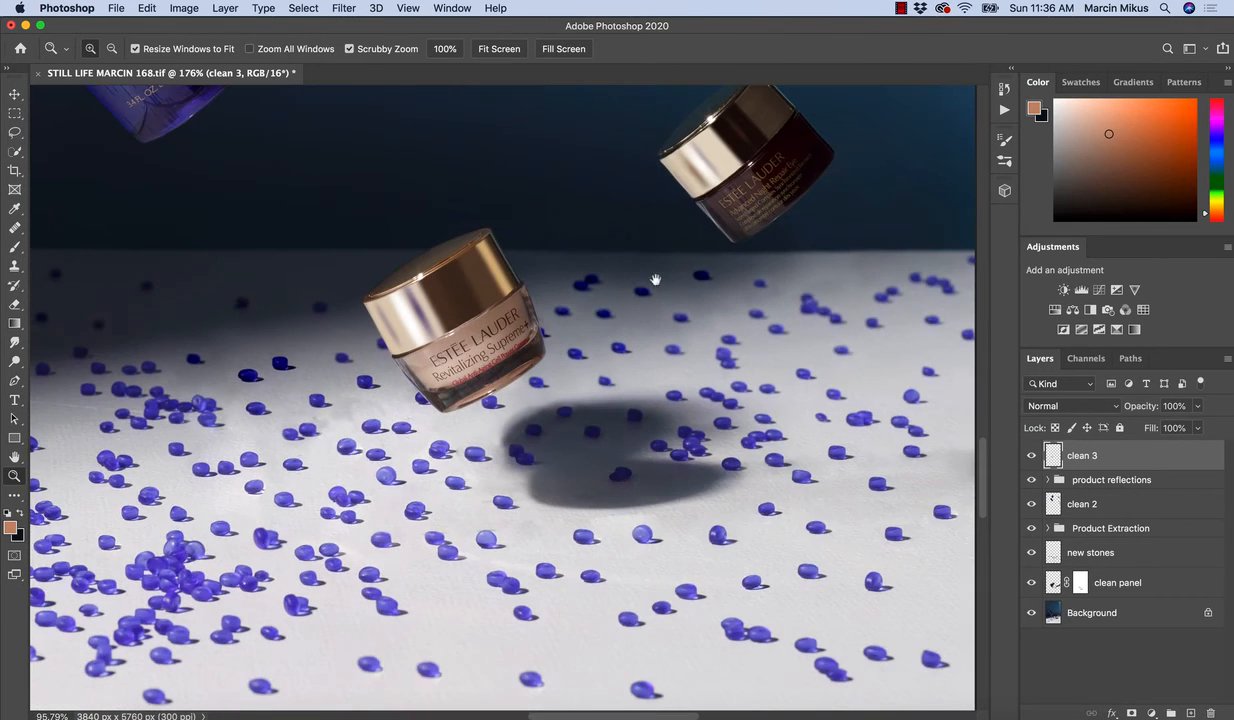
{"action": "left_click_drag", "start_coordinate": [657, 277], "coordinate": [461, 382]}
{"action": "mouse_move", "coordinate": [638, 290]}
{"action": "left_mouse_down"}
{"action": "mouse_move", "coordinate": [708, 298]}
{"action": "mouse_move", "coordinate": [639, 292]}
{"action": "left_mouse_up"}
{"action": "left_click_drag", "start_coordinate": [540, 195], "coordinate": [585, 182]}
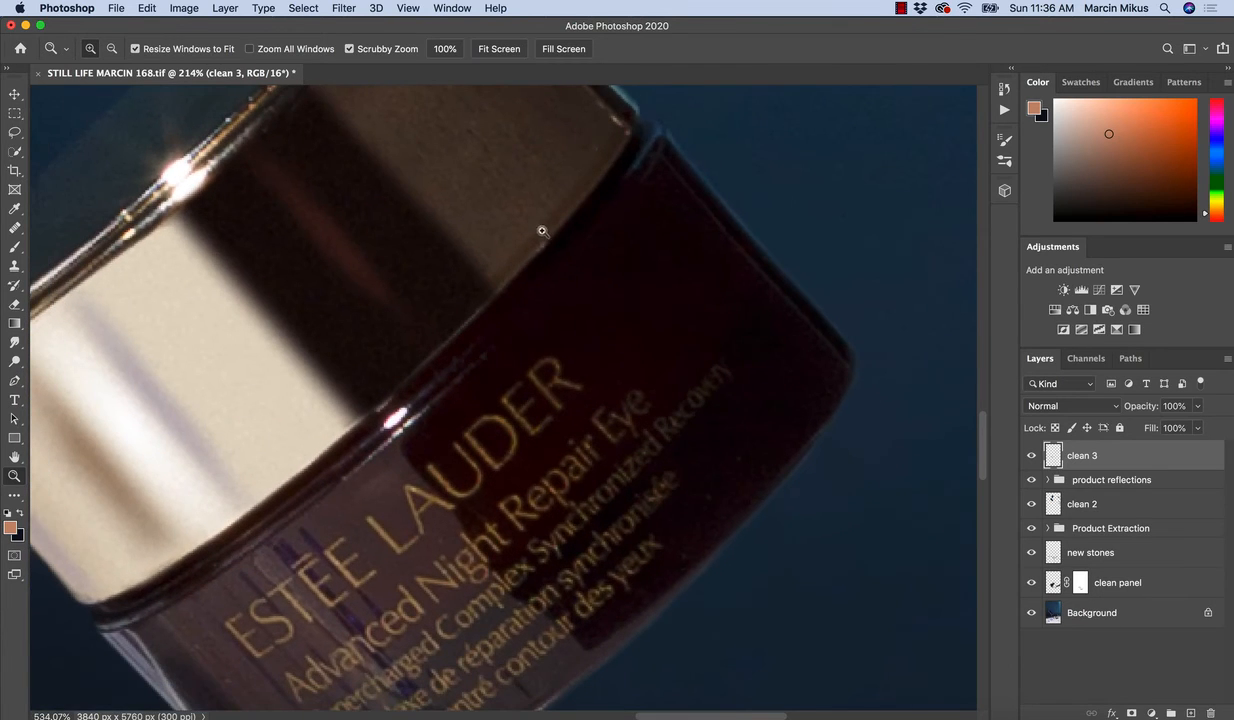
Heal small flaws on the dark jar's lid near its lower edge with the Healing Brush at size 15.
{"action": "key", "text": "j"}
{"action": "key", "text": "bracketleft"}
{"action": "key", "text": "bracketleft"}
{"action": "key", "text": "bracketleft"}
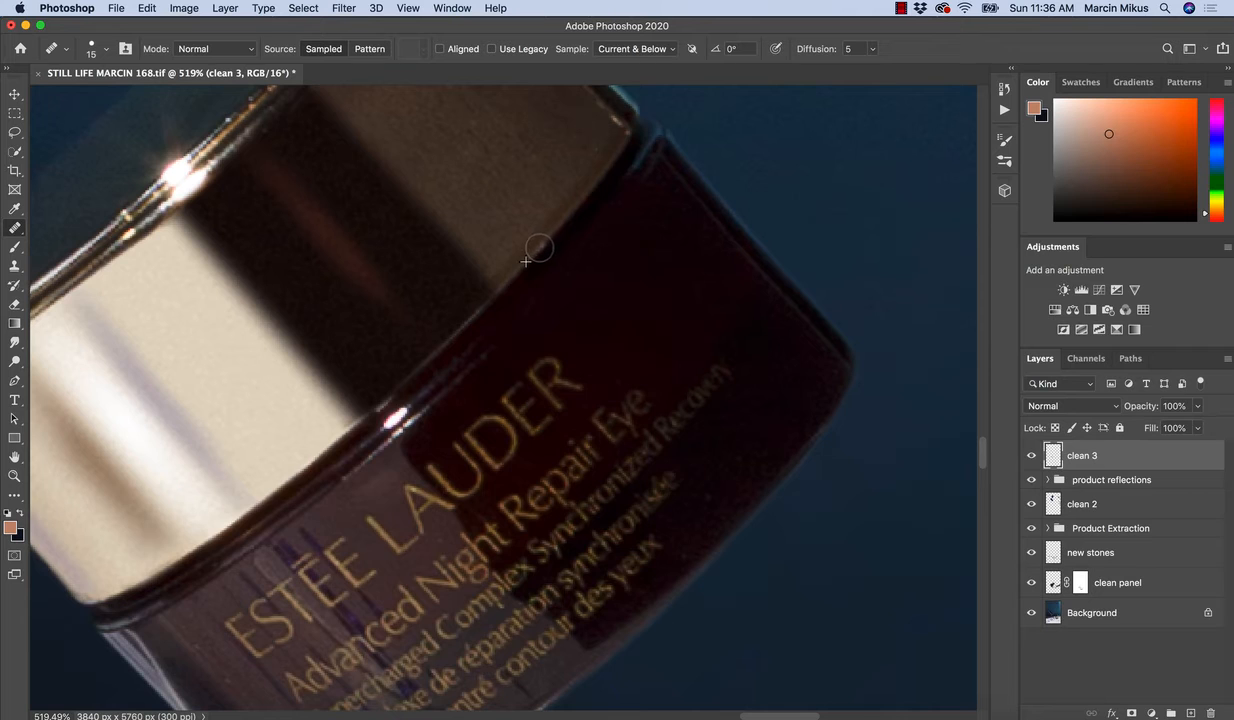
{"action": "key", "text": "bracketleft"}
{"action": "key", "text": "bracketleft"}
{"action": "key", "text": "bracketleft"}
{"action": "key", "text": "bracketleft"}
{"action": "left_click_drag", "start_coordinate": [412, 250], "coordinate": [625, 110]}
{"action": "left_click_drag", "start_coordinate": [541, 310], "coordinate": [502, 365]}
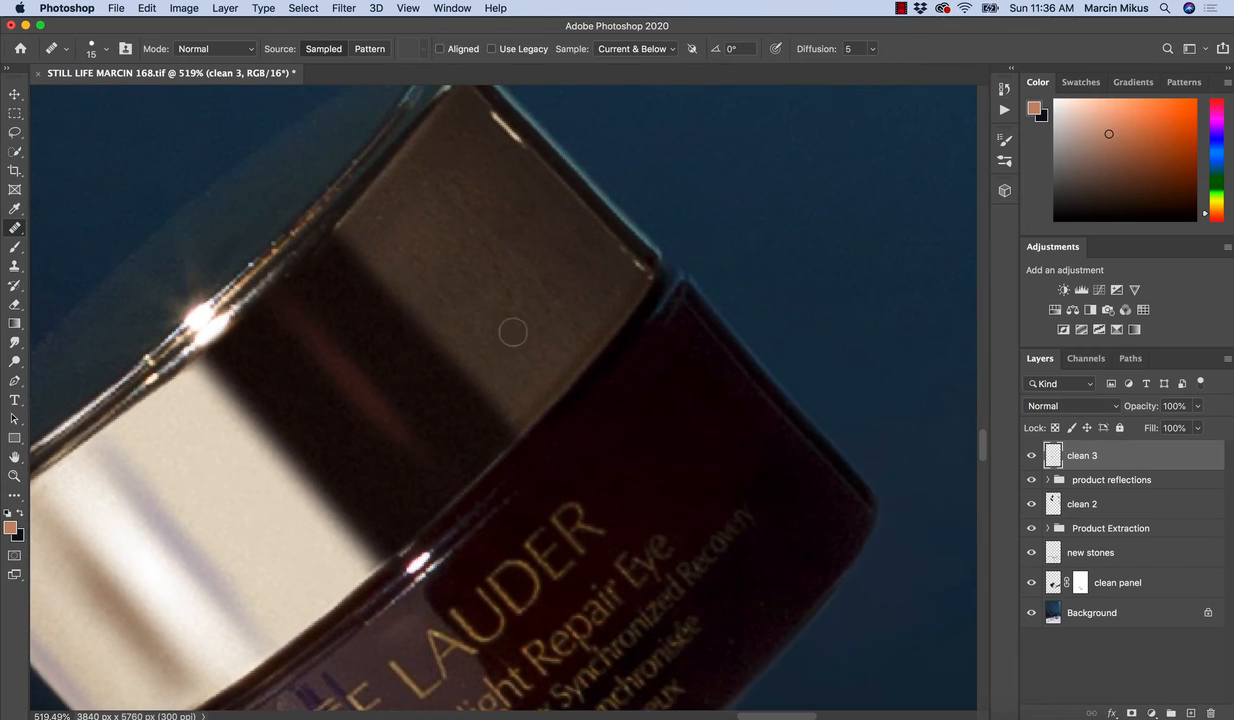
Even out the mottled texture on the brown section of the dark jar's lid with a larger Clone Stamp brush.
{"action": "key", "text": "s"}
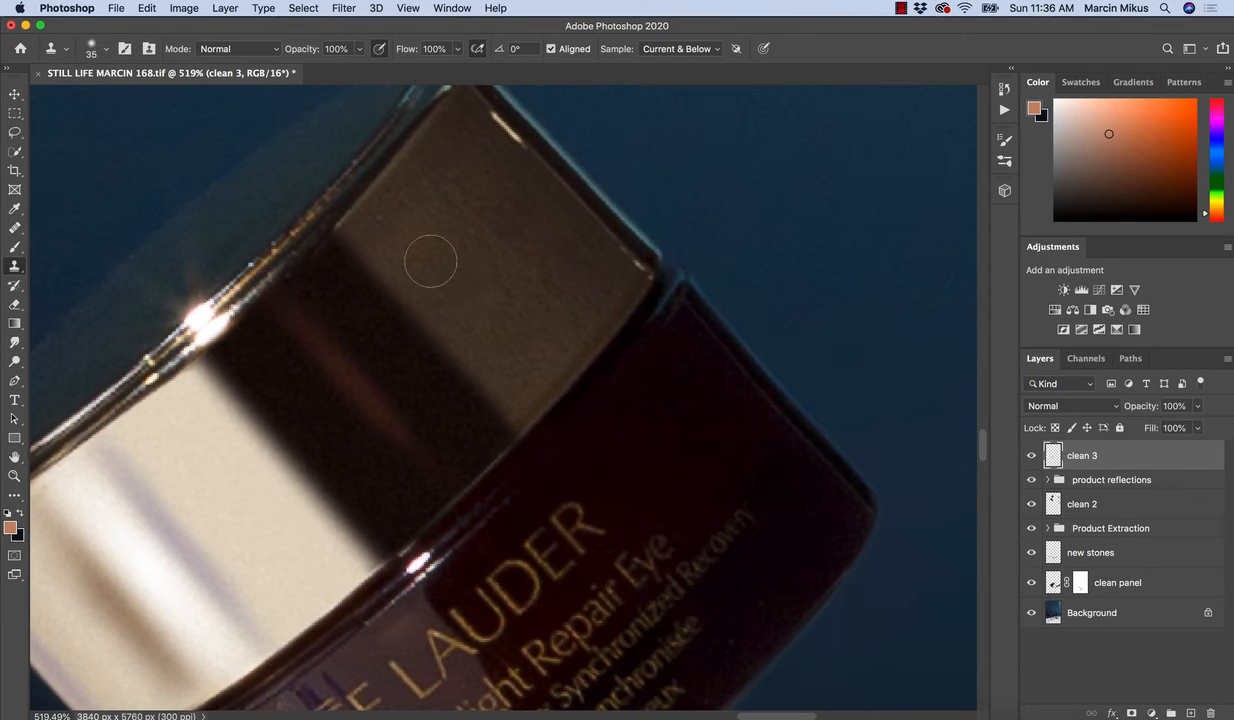
{"action": "left_click", "coordinate": [409, 242], "text": "alt"}
{"action": "key", "text": "bracketright"}
{"action": "key", "text": "bracketright"}
{"action": "left_click_drag", "start_coordinate": [391, 230], "coordinate": [398, 236]}
{"action": "left_click", "coordinate": [479, 248], "text": "alt"}
{"action": "left_click_drag", "start_coordinate": [438, 197], "coordinate": [559, 300]}
{"action": "left_click", "coordinate": [520, 267], "text": "alt"}
{"action": "left_click", "coordinate": [549, 251], "text": "alt"}
{"action": "mouse_move", "coordinate": [514, 220]}
{"action": "left_mouse_down"}
{"action": "mouse_move", "coordinate": [499, 187]}
{"action": "mouse_move", "coordinate": [460, 212]}
{"action": "mouse_move", "coordinate": [457, 253]}
{"action": "mouse_move", "coordinate": [489, 307]}
{"action": "mouse_move", "coordinate": [398, 244]}
{"action": "left_mouse_up"}
{"action": "left_click", "coordinate": [498, 177], "text": "alt"}
{"action": "left_click", "coordinate": [468, 147]}
{"action": "left_click", "coordinate": [510, 217], "text": "alt"}
{"action": "left_click", "coordinate": [488, 303], "text": "alt"}
{"action": "left_click", "coordinate": [522, 281], "text": "alt"}
{"action": "left_click_drag", "start_coordinate": [598, 278], "coordinate": [584, 265]}
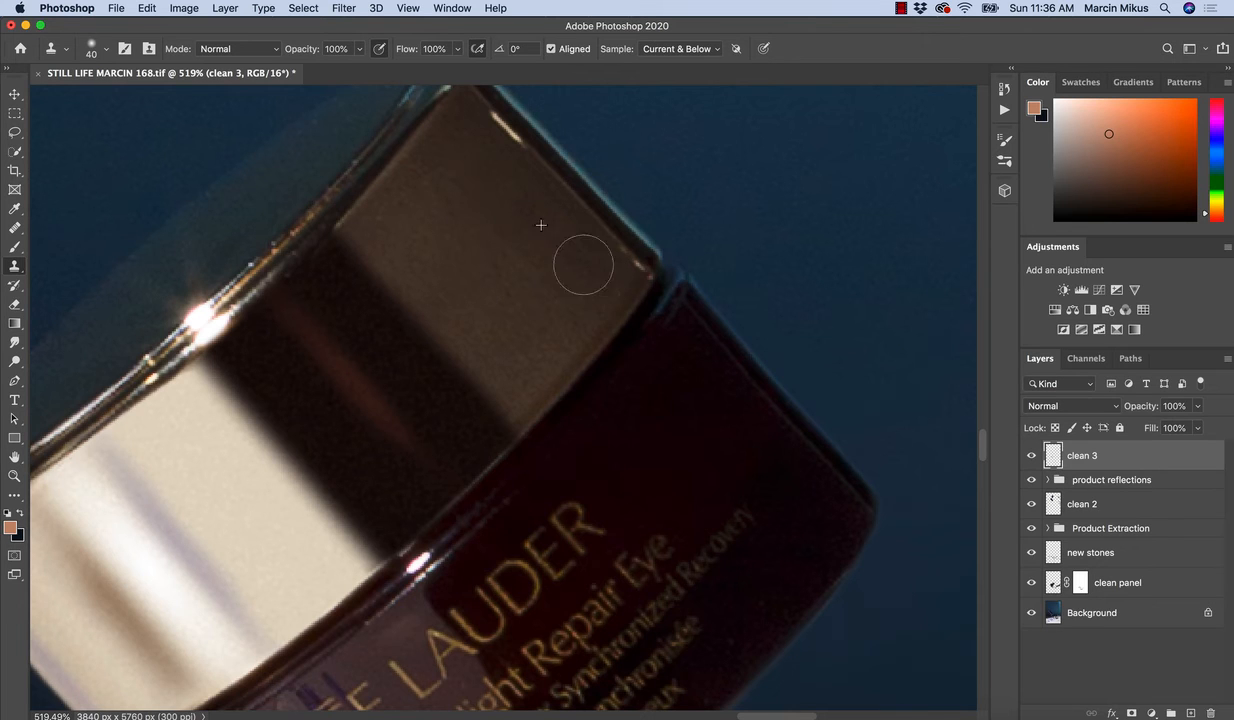
{"action": "left_click", "coordinate": [481, 181], "text": "alt"}
{"action": "mouse_move", "coordinate": [436, 173]}
{"action": "left_mouse_down"}
{"action": "mouse_move", "coordinate": [398, 227]}
{"action": "mouse_move", "coordinate": [385, 221]}
{"action": "left_mouse_up"}
Examine the dark jar as a whole and the gold lid of the Revitalizing Supreme jar for remaining flaws.
{"action": "key", "text": "super+space"}
{"action": "left_click_drag", "start_coordinate": [424, 267], "coordinate": [404, 269]}
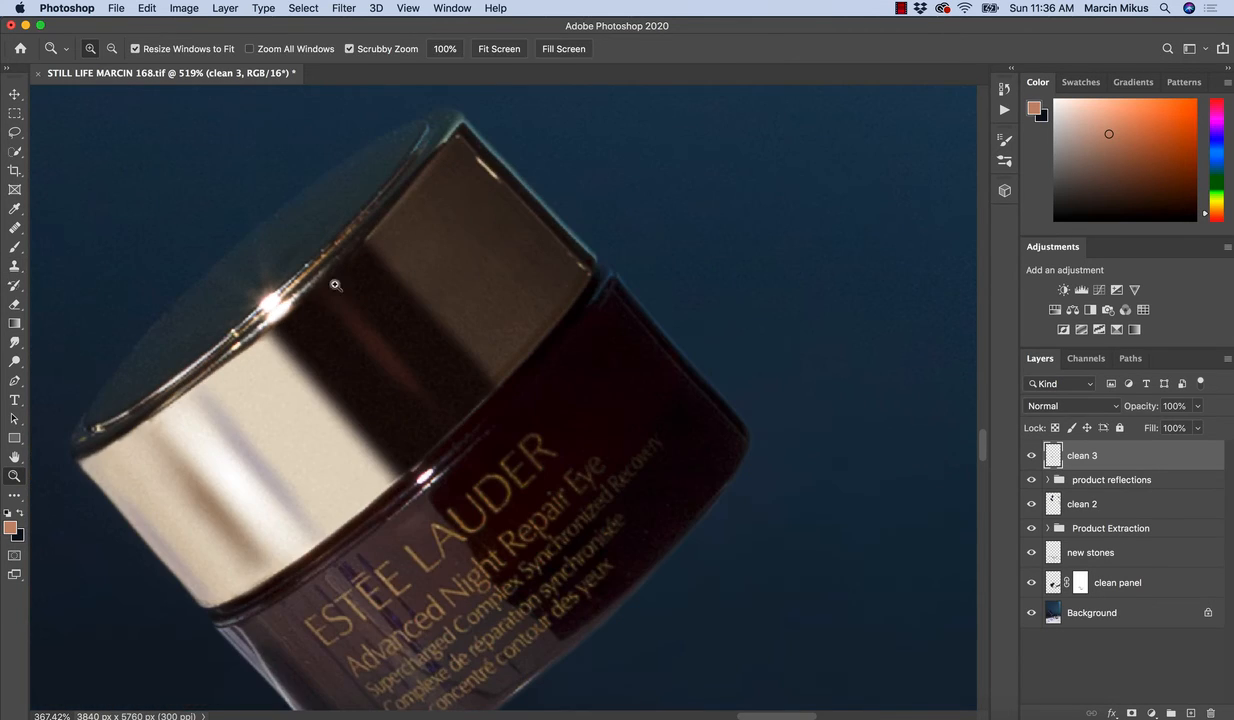
{"action": "key", "text": "super+space"}
{"action": "left_click_drag", "start_coordinate": [388, 408], "coordinate": [338, 426]}
{"action": "left_click_drag", "start_coordinate": [48, 531], "coordinate": [471, 323]}
{"action": "key", "text": "j"}
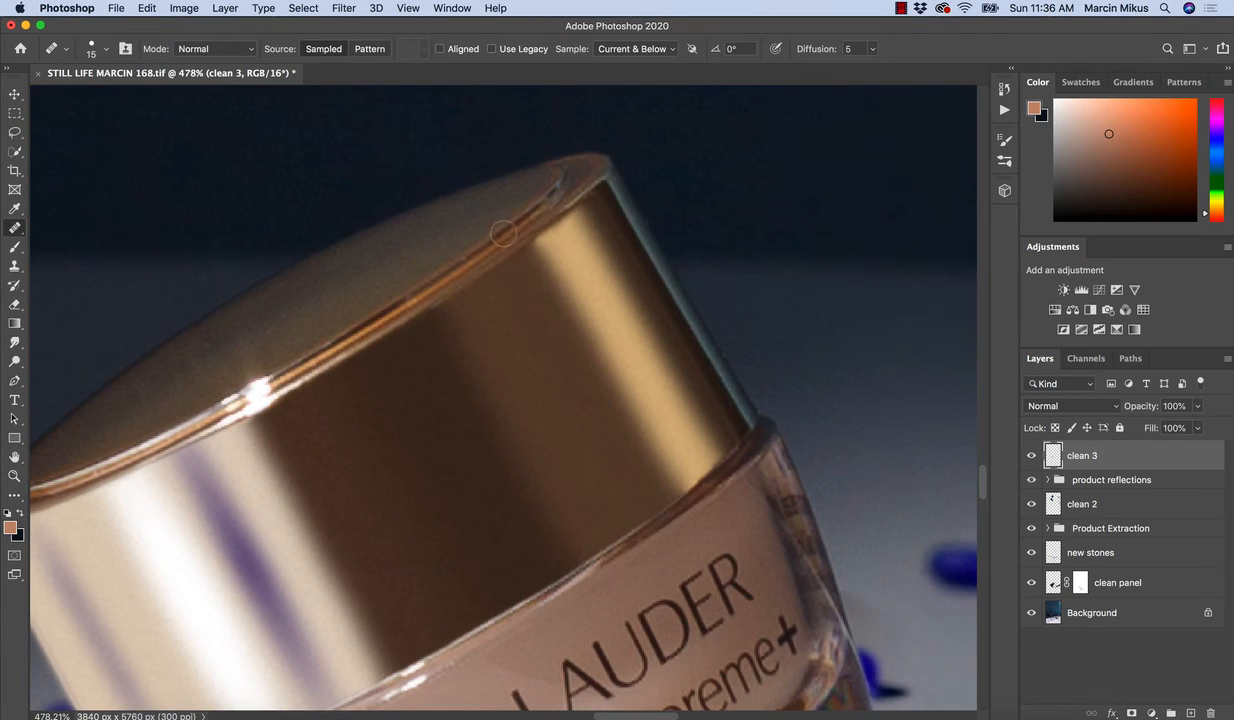
{"action": "key", "text": "super+space"}
{"action": "left_click_drag", "start_coordinate": [509, 228], "coordinate": [410, 262]}
{"action": "key", "text": "super+space"}
{"action": "left_click_drag", "start_coordinate": [400, 318], "coordinate": [452, 411]}
{"action": "left_click_drag", "start_coordinate": [424, 322], "coordinate": [529, 430]}
Clone out the bright speck on the blue bottle's lower edge with the Clone Stamp at size 15.
{"action": "key", "text": "super+space"}
{"action": "left_click_drag", "start_coordinate": [361, 350], "coordinate": [438, 431]}
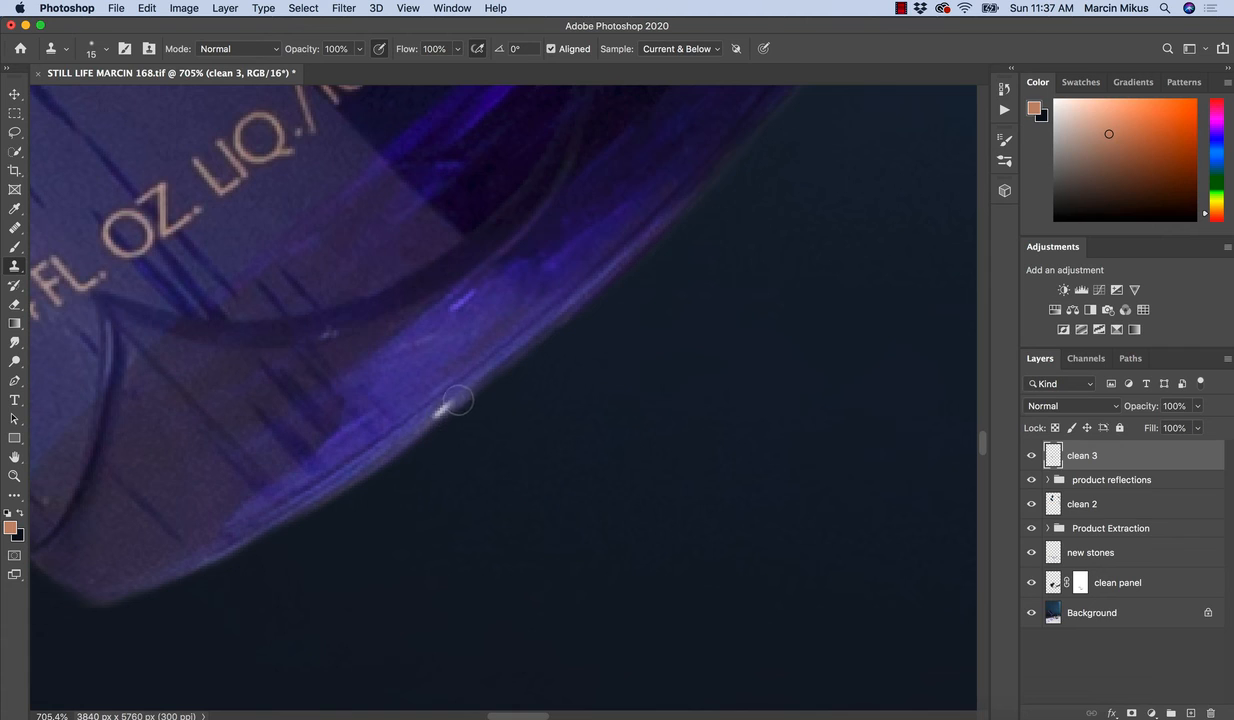
{"action": "left_click_drag", "start_coordinate": [458, 401], "coordinate": [440, 415]}
Review the whole composition with the bottle, both jars and the scattered stones for remaining flaws.
{"action": "key", "text": "z"}
{"action": "left_click_drag", "start_coordinate": [587, 375], "coordinate": [520, 428]}
{"action": "key", "text": "s"}
{"action": "key", "text": "space"}
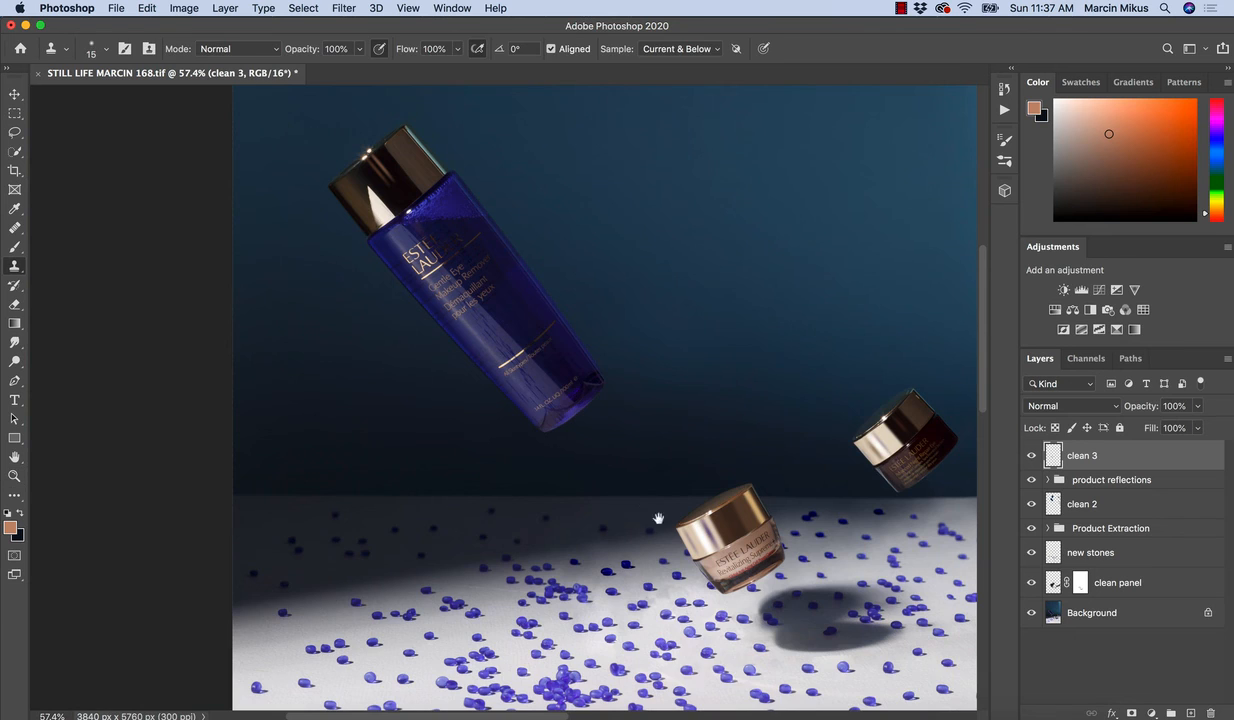
{"action": "left_click_drag", "start_coordinate": [658, 518], "coordinate": [549, 466]}
{"action": "key", "text": "z"}
{"action": "mouse_move", "coordinate": [613, 441]}
{"action": "left_mouse_down"}
{"action": "mouse_move", "coordinate": [549, 426]}
{"action": "mouse_move", "coordinate": [551, 443]}
{"action": "mouse_move", "coordinate": [530, 435]}
{"action": "left_mouse_up"}
{"action": "key", "text": "s"}
{"action": "key", "text": "space"}
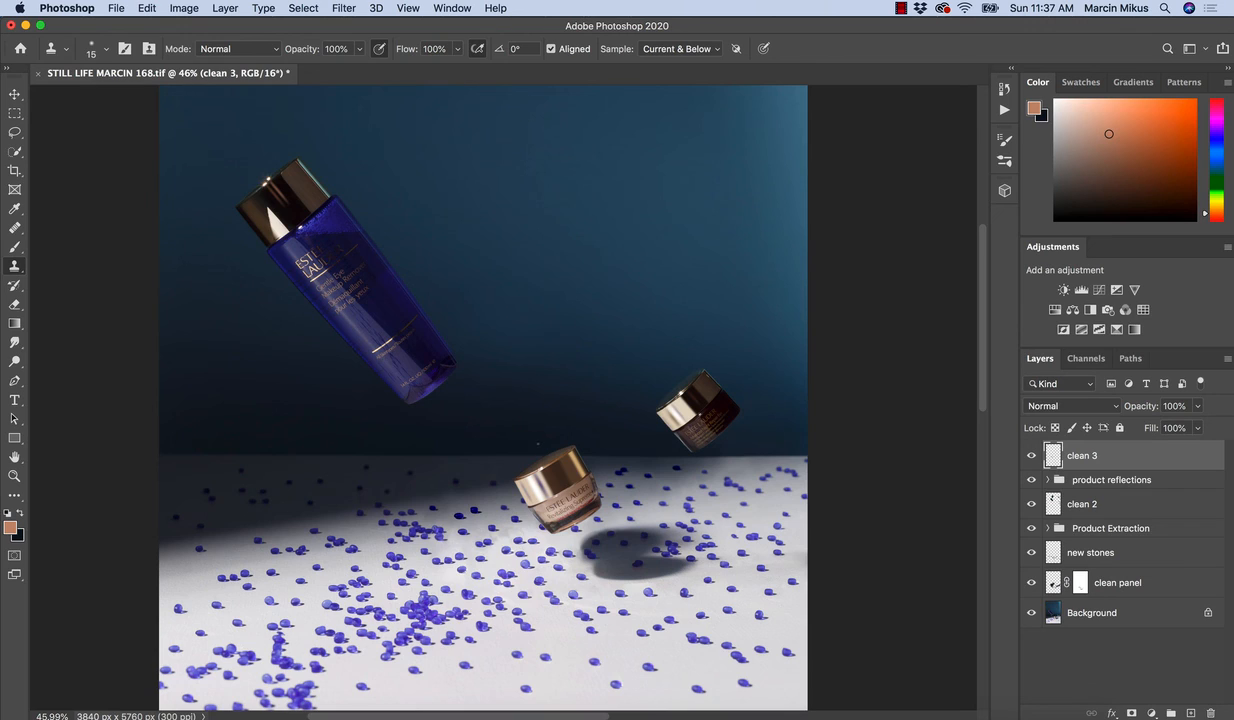